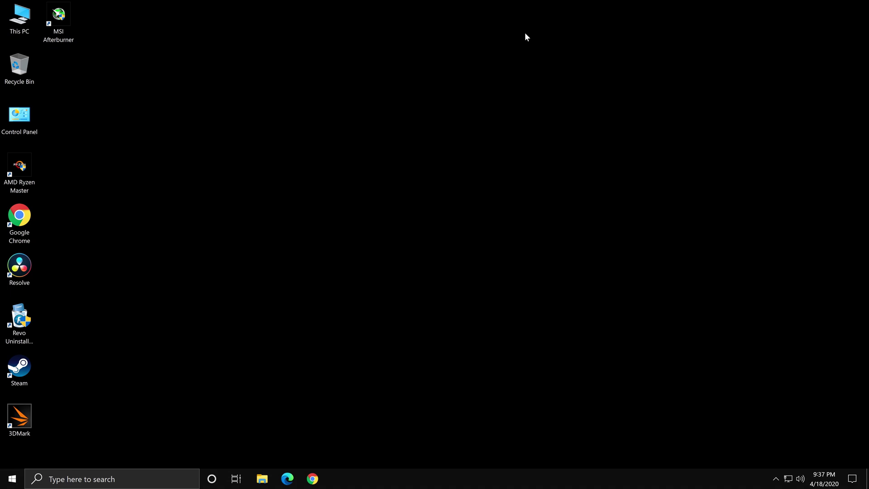
- Launch HWiNFO64's sensor monitor and bring the CPU temperature and power readings into view
{"action": "left_click", "coordinate": [120, 478]}
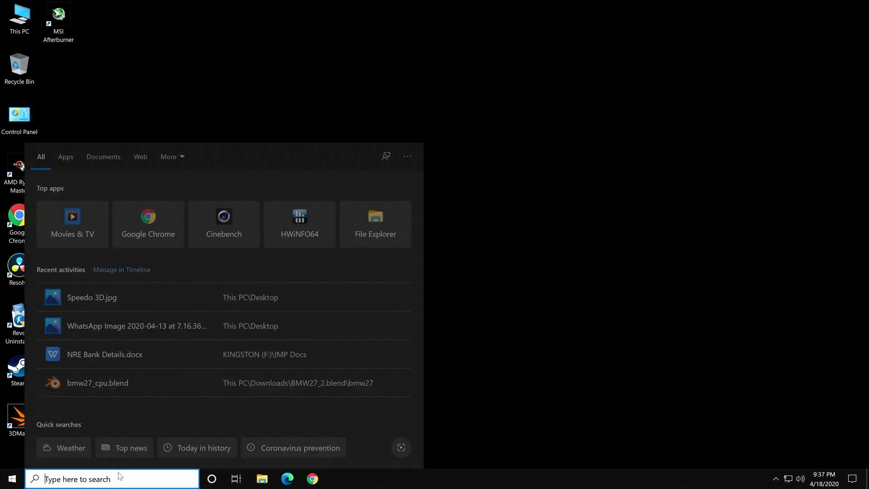
{"action": "left_click", "coordinate": [301, 224]}
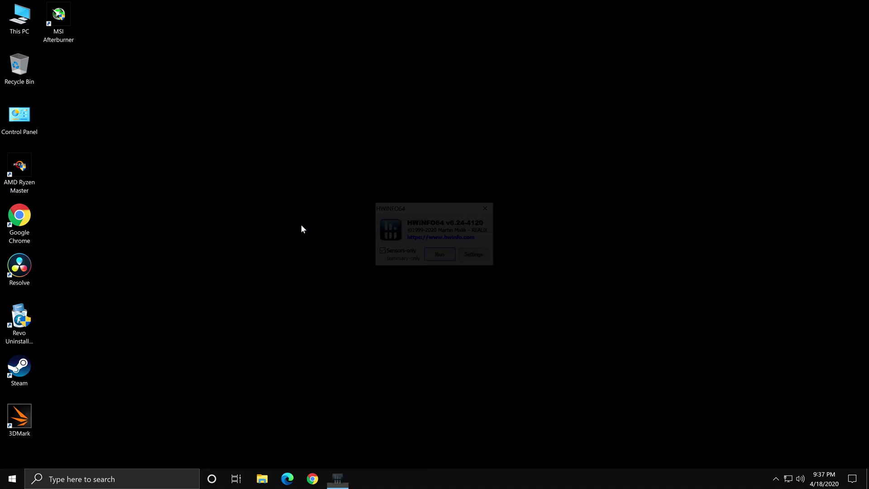
{"action": "left_click", "coordinate": [429, 259]}
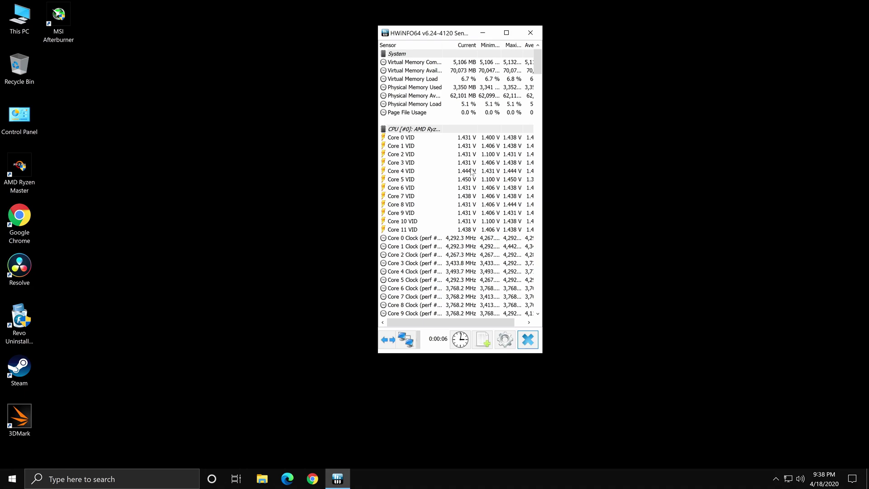
{"action": "scroll", "coordinate": [471, 172], "scroll_direction": "down", "scroll_amount": 5}
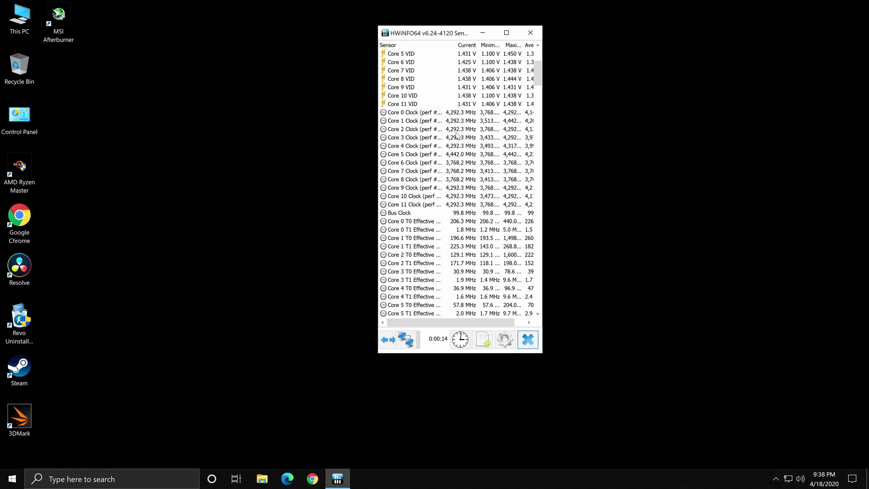
{"action": "scroll", "coordinate": [457, 135], "scroll_direction": "down", "scroll_amount": 20}
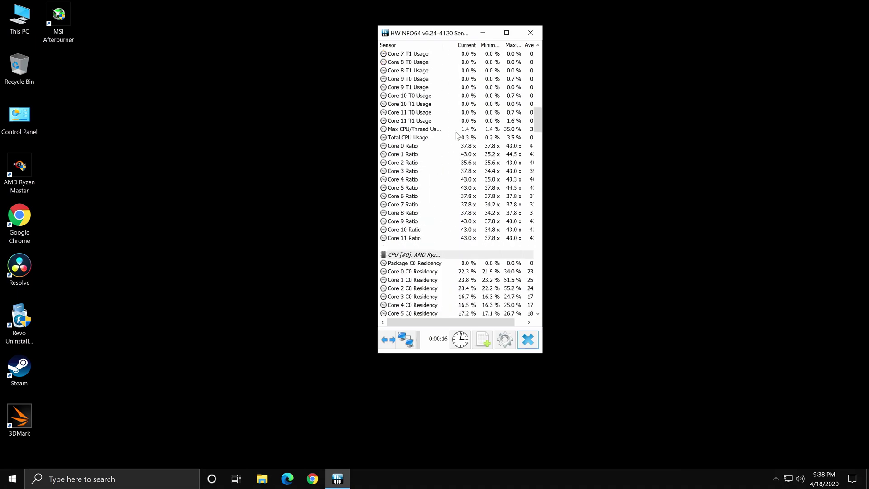
{"action": "scroll", "coordinate": [457, 135], "scroll_direction": "down", "scroll_amount": 20}
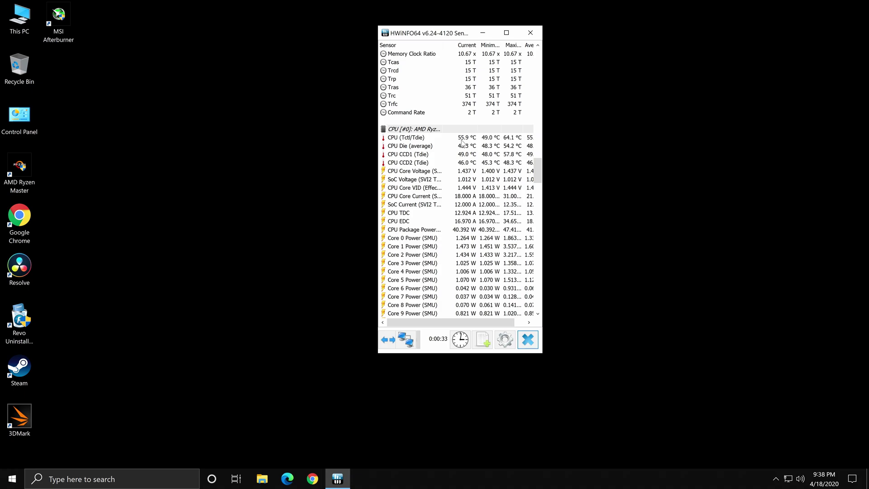
- Switch to Cinebench R20 and start the CPU render test
{"action": "left_click", "coordinate": [114, 478]}
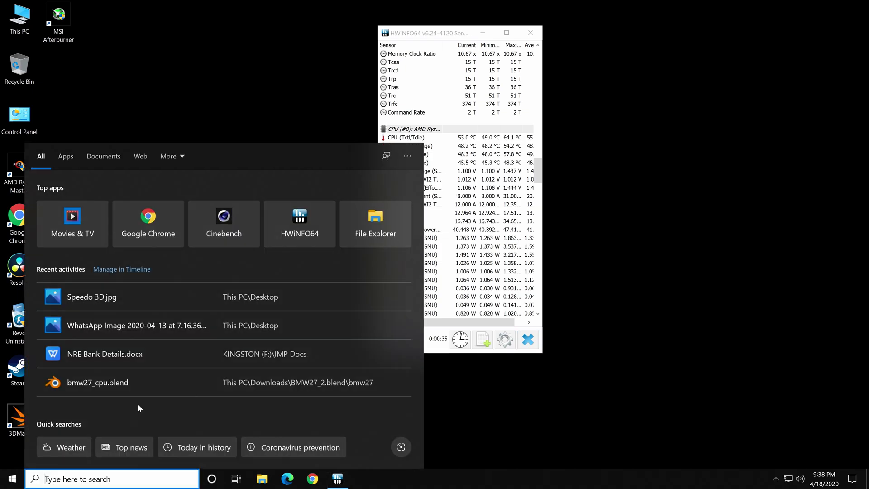
{"action": "left_click", "coordinate": [238, 219]}
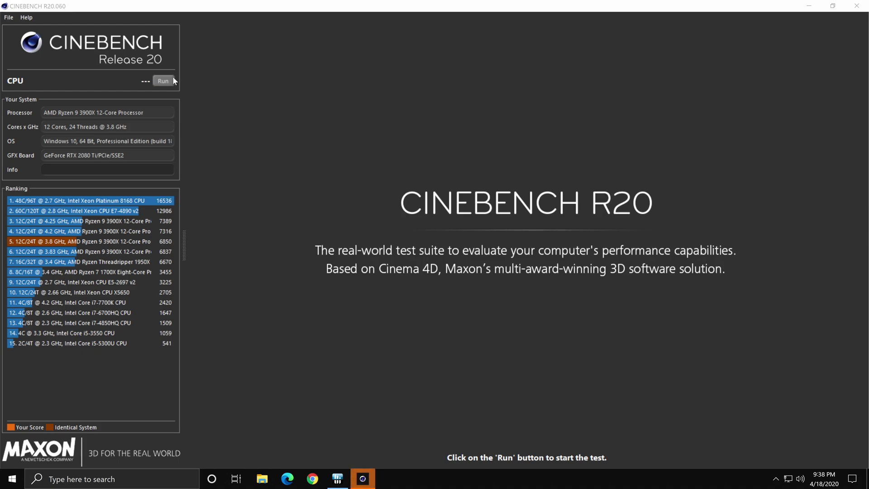
{"action": "left_click", "coordinate": [172, 78]}
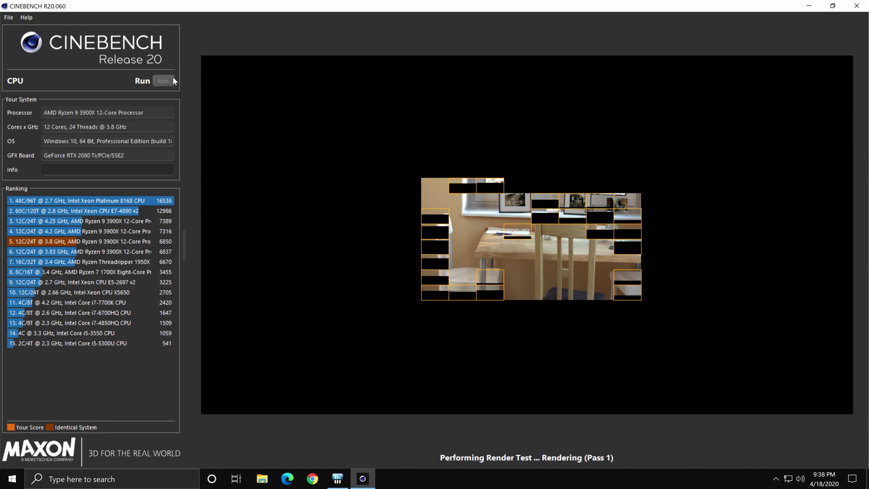
- Switch to HWiNFO64, move its window clear of the render, and examine CPU temperatures, power and core clocks under load
{"action": "left_click", "coordinate": [337, 479]}
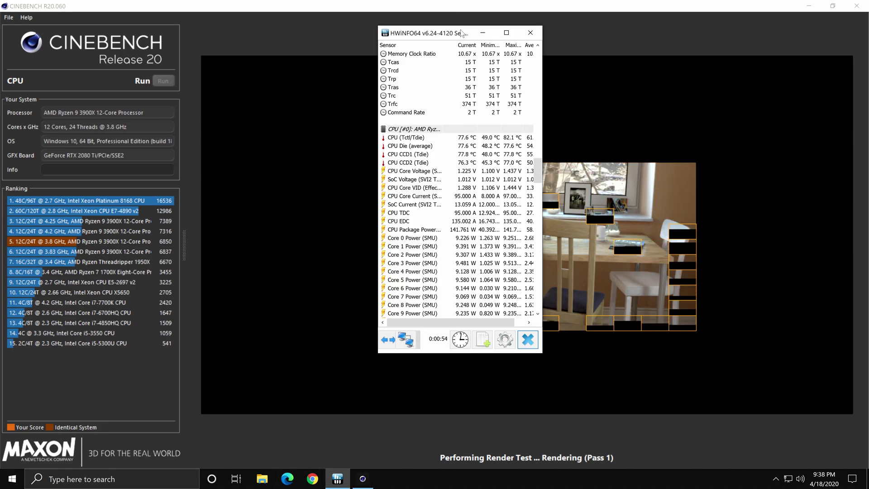
{"action": "left_click_drag", "start_coordinate": [460, 32], "coordinate": [239, 23]}
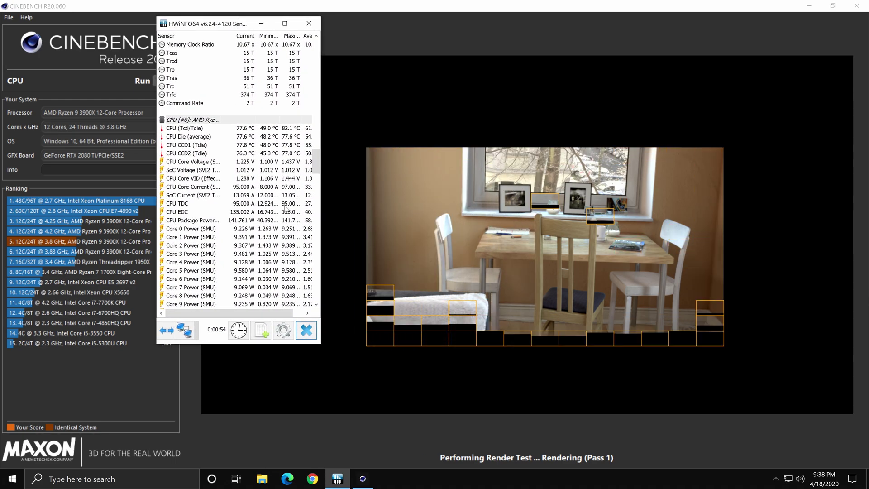
{"action": "scroll", "coordinate": [285, 208], "scroll_direction": "down", "scroll_amount": 2}
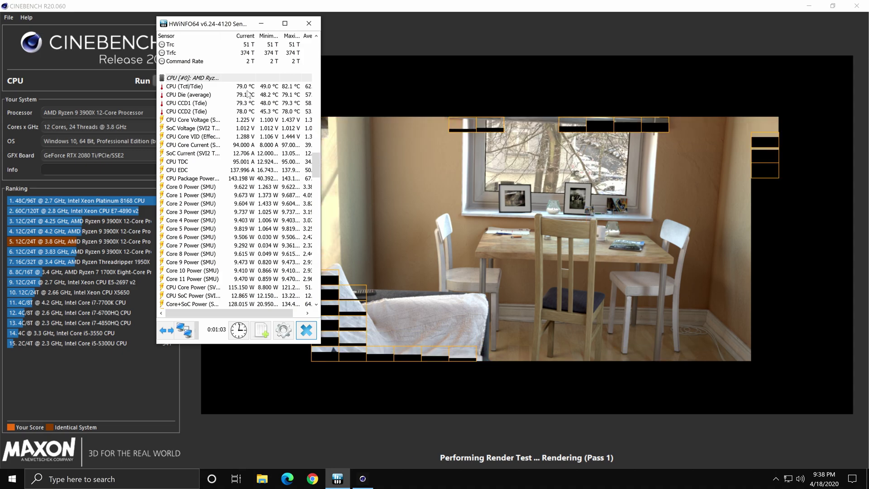
{"action": "scroll", "coordinate": [248, 94], "scroll_direction": "up", "scroll_amount": 20}
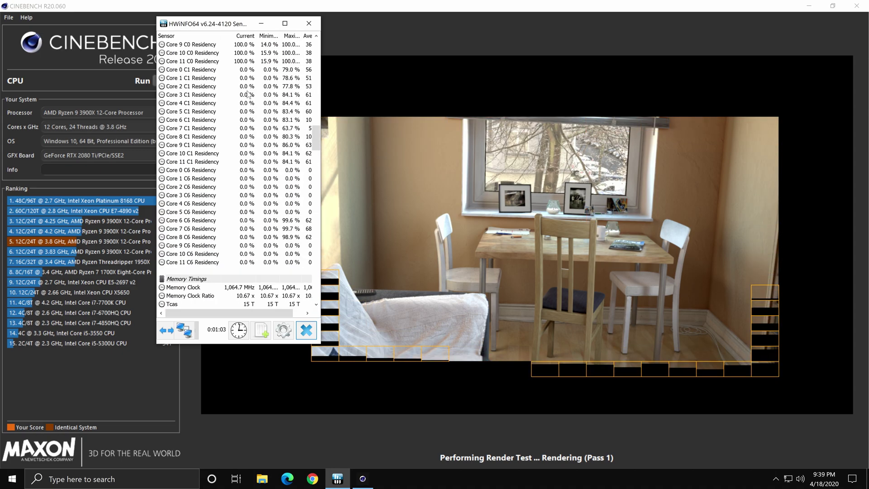
{"action": "scroll", "coordinate": [248, 94], "scroll_direction": "up", "scroll_amount": 10}
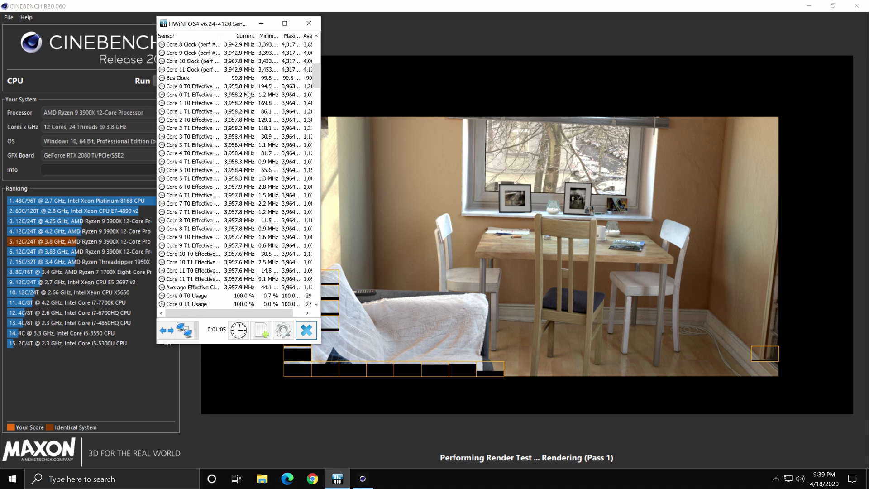
{"action": "scroll", "coordinate": [233, 190], "scroll_direction": "up", "scroll_amount": 10}
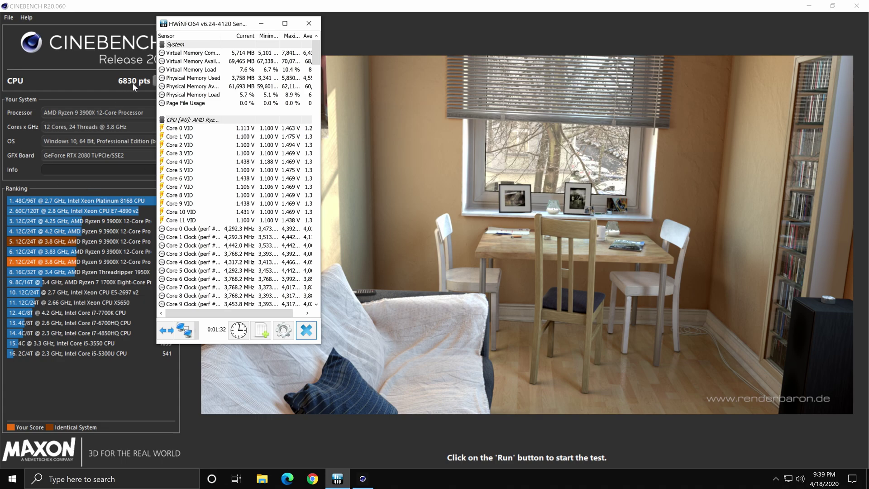
- Minimize the HWiNFO64 sensor window and close Cinebench R20
{"action": "left_click", "coordinate": [266, 26]}
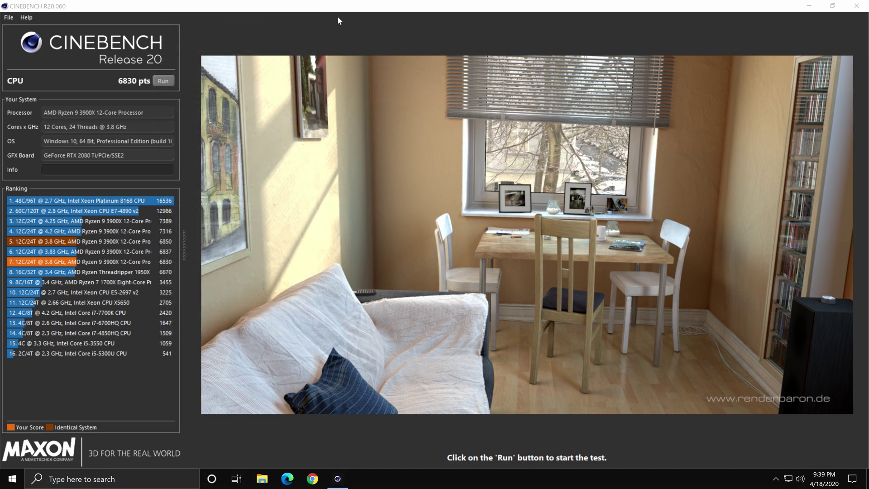
{"action": "left_click", "coordinate": [857, 6]}
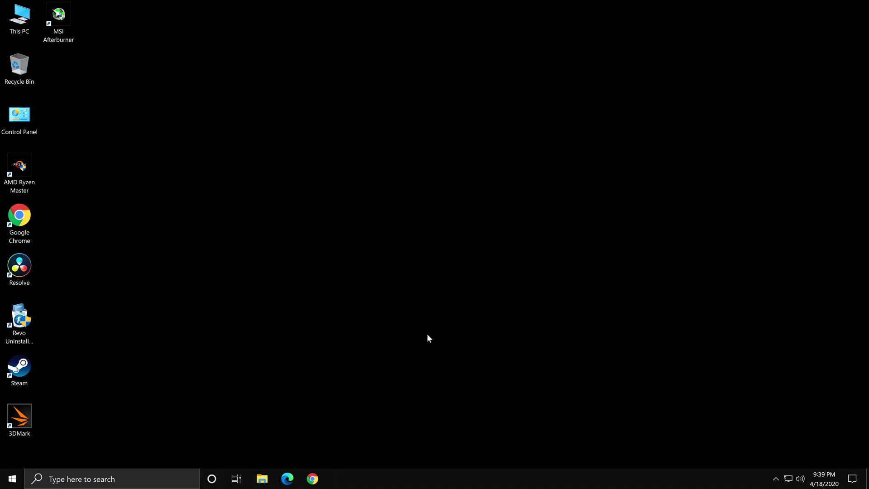
- Launch AMD Ryzen Master, accept the overclocking warning, and open Profile 1
{"action": "double_click", "coordinate": [31, 167]}
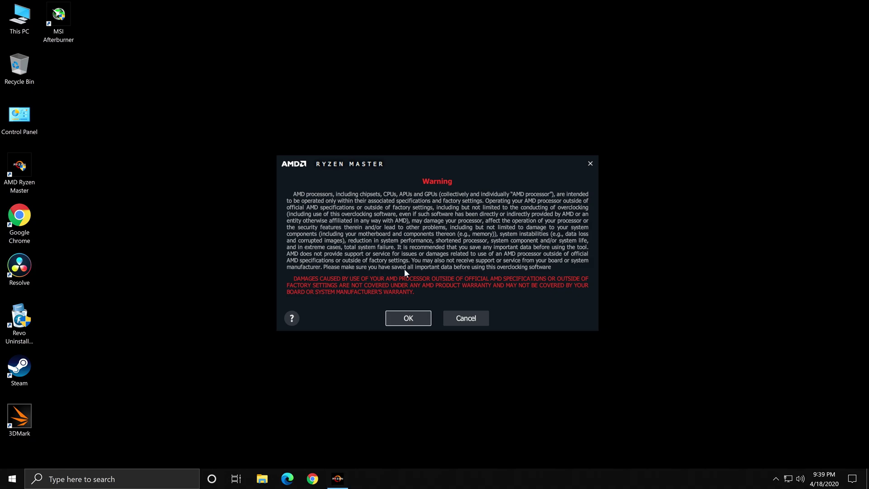
{"action": "left_click", "coordinate": [400, 317]}
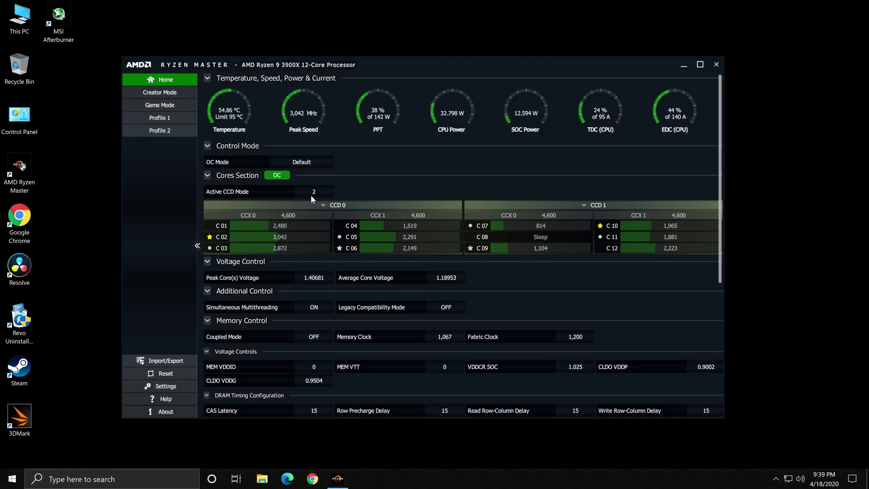
{"action": "left_click", "coordinate": [152, 119]}
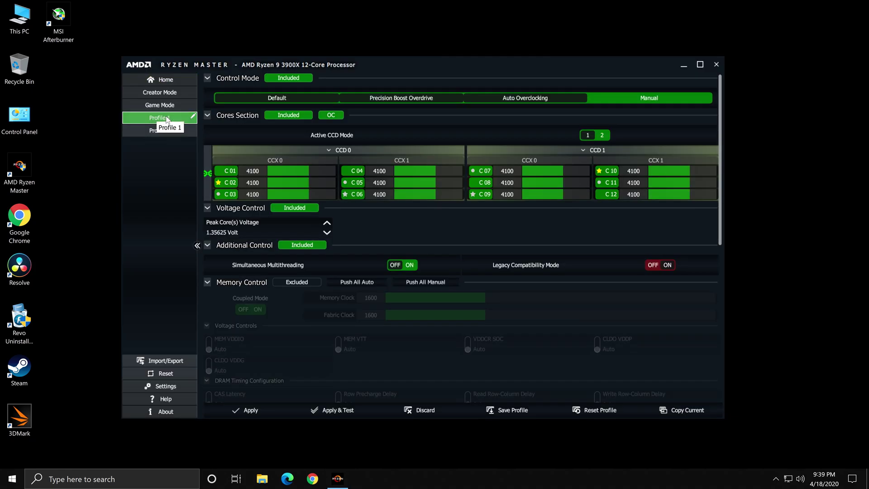
- Select Manual control mode in Profile 1 and, with all cores linked, set their clock speed to 4000 MHz
{"action": "left_click", "coordinate": [685, 99]}
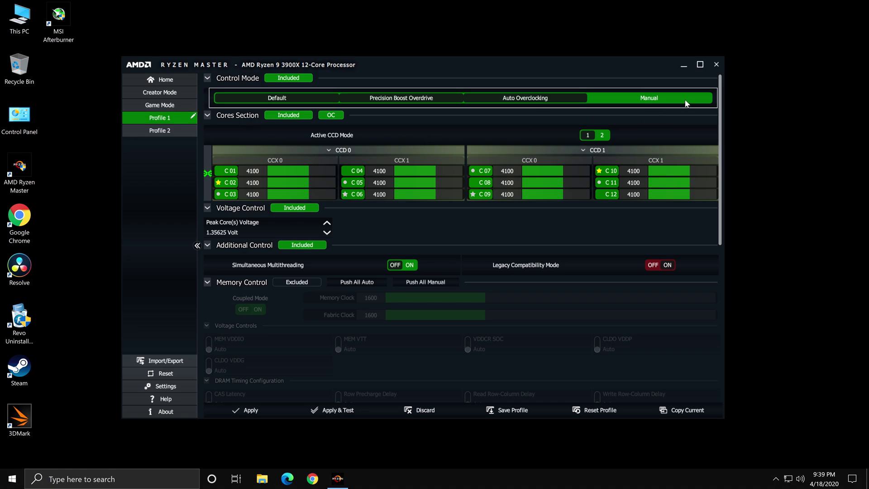
{"action": "left_click", "coordinate": [208, 174]}
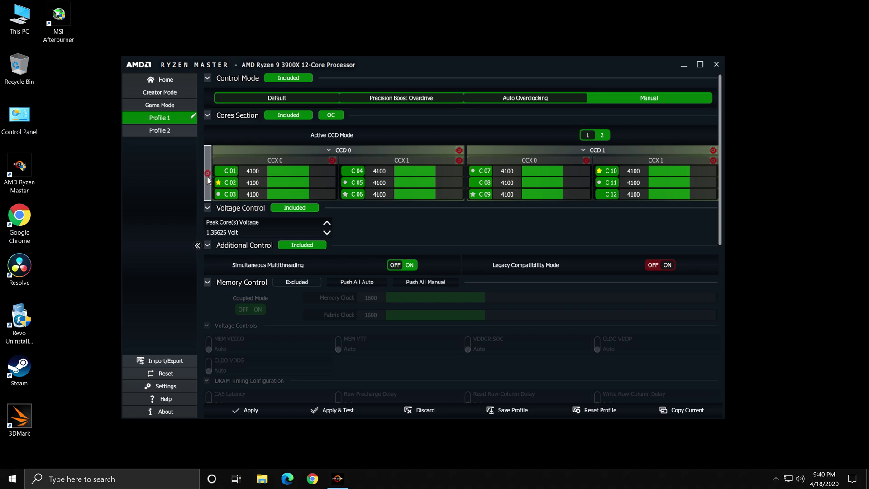
{"action": "left_click", "coordinate": [208, 177]}
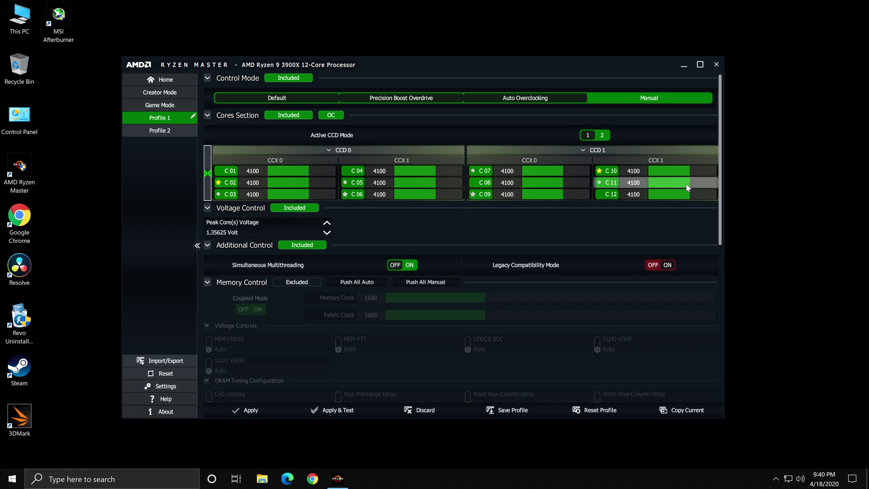
{"action": "mouse_move", "coordinate": [259, 174]}
{"action": "double_click", "coordinate": [260, 173]}
{"action": "key", "text": "BackSpace"}
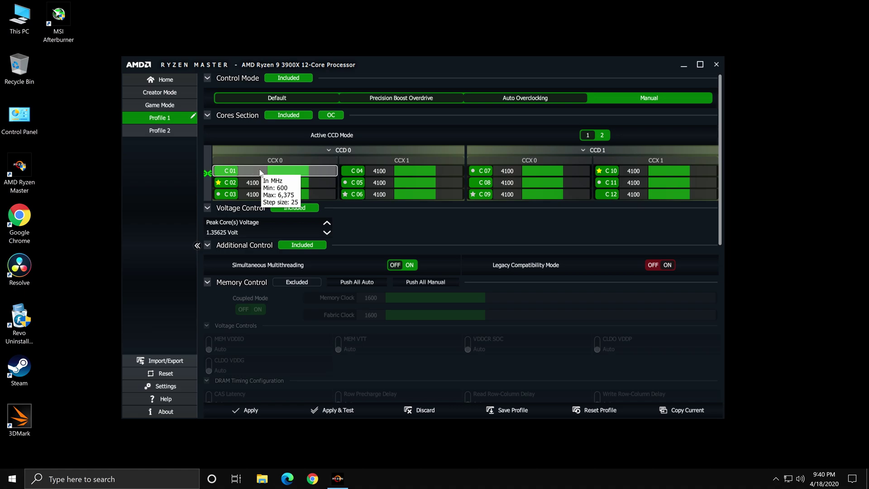
{"action": "type", "text": "4000"}
{"action": "key", "text": "Return"}
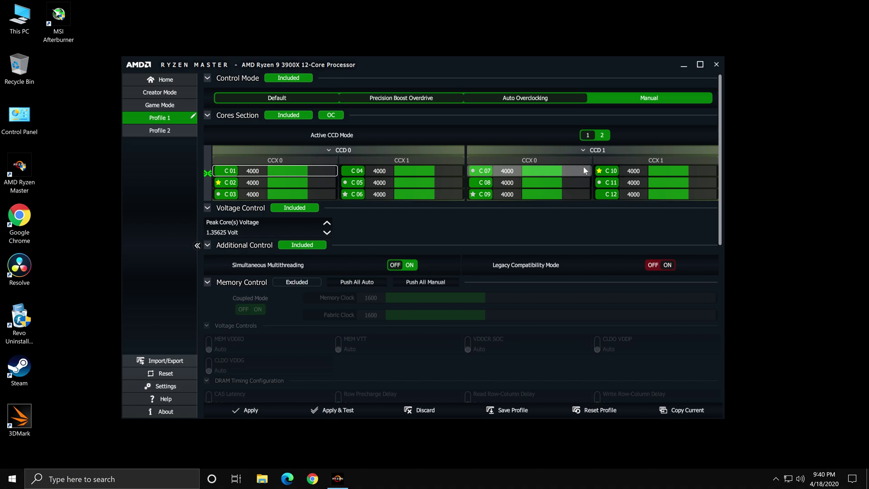
{"action": "mouse_move", "coordinate": [584, 171]}
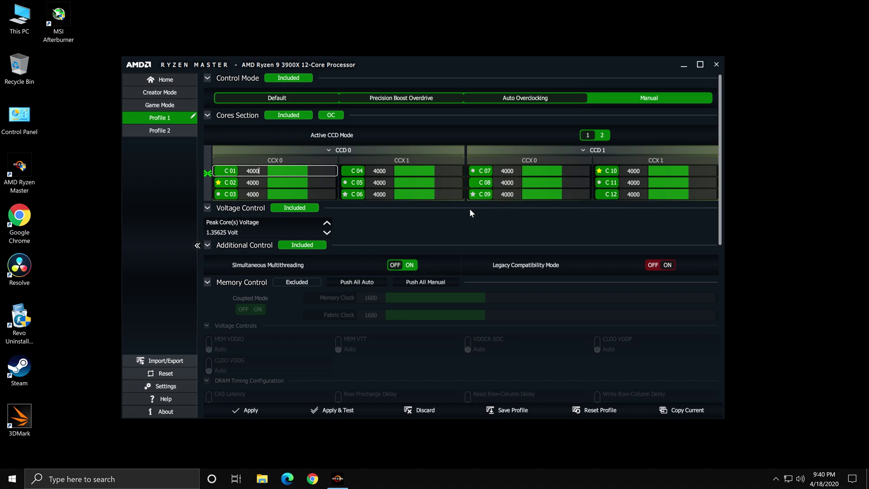
{"action": "mouse_move", "coordinate": [294, 177]}
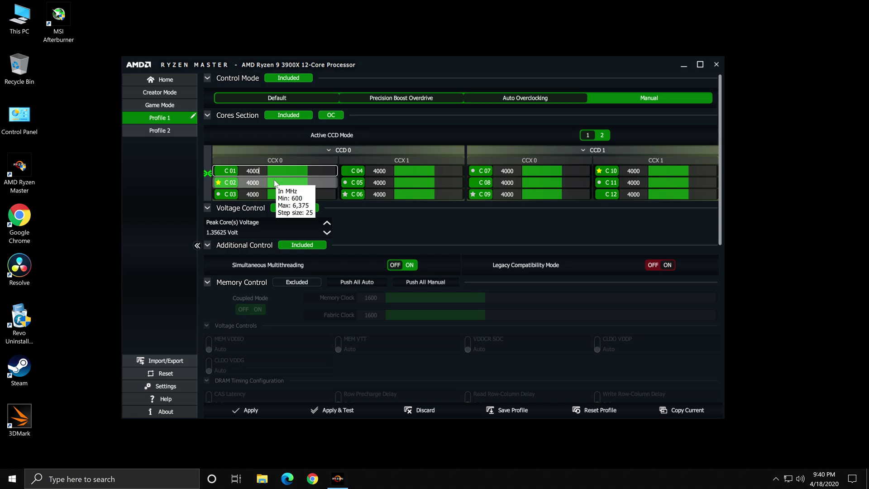
{"action": "mouse_move", "coordinate": [292, 234]}
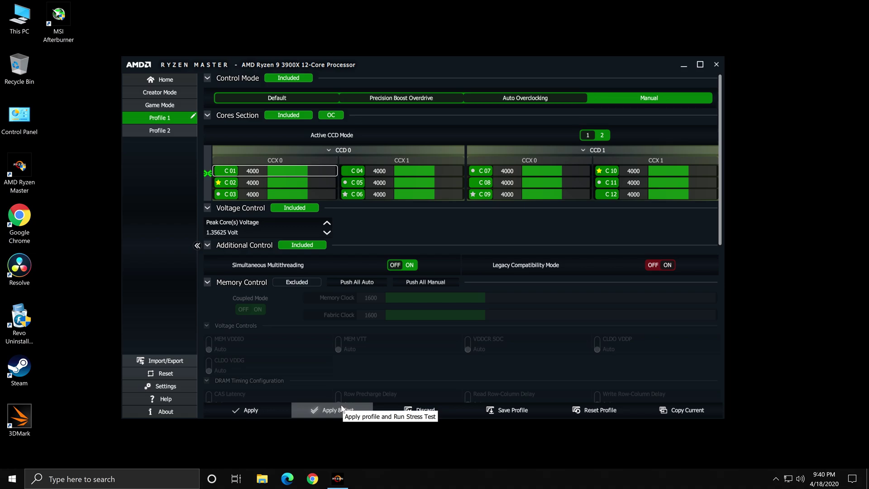
- Close AMD Ryzen Master and restart the PC to enter the UEFI BIOS
{"action": "left_click", "coordinate": [719, 68]}
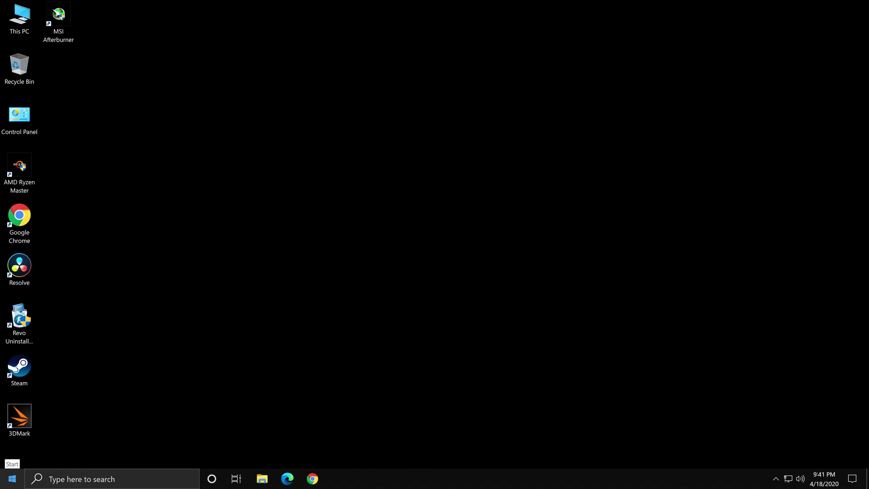
{"action": "right_click", "coordinate": [13, 479]}
{"action": "mouse_move", "coordinate": [61, 464]}
{"action": "left_click", "coordinate": [155, 456]}
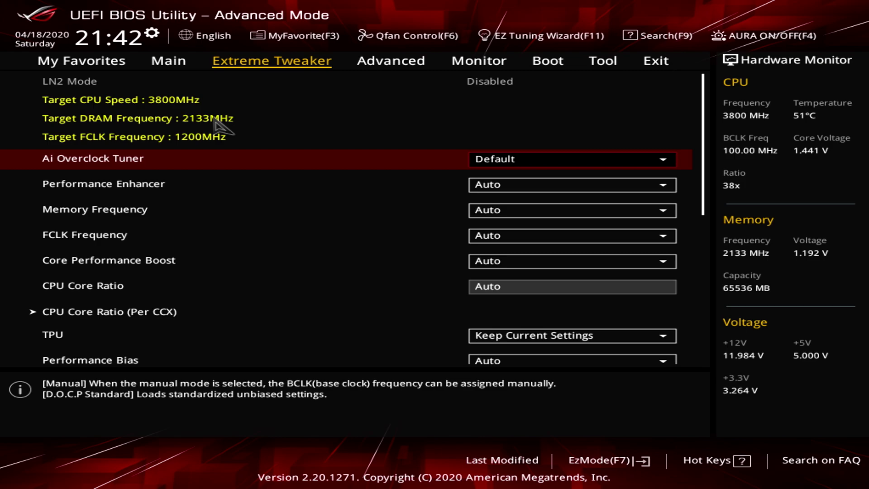
- Set Ai Overclock Tuner to D.O.C.P. Standard
{"action": "key", "text": "Return"}
{"action": "key", "text": "Down"}
{"action": "key", "text": "Down"}
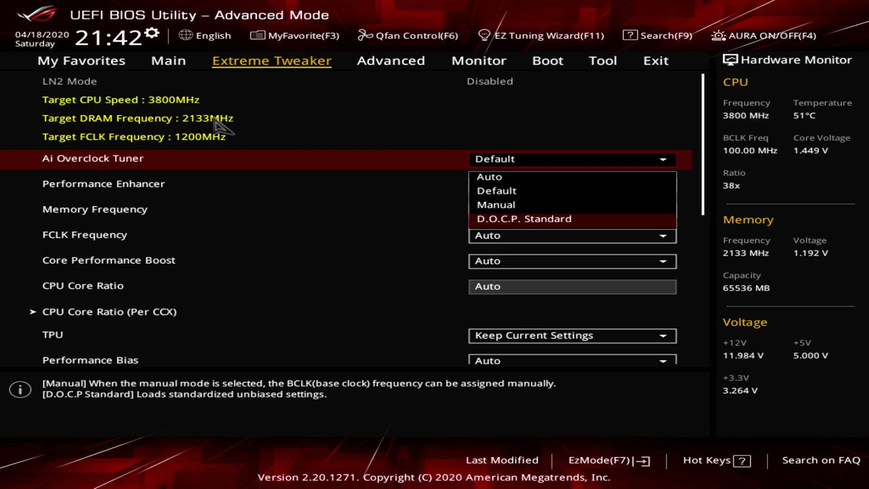
{"action": "key", "text": "Return"}
{"action": "key", "text": "Return"}
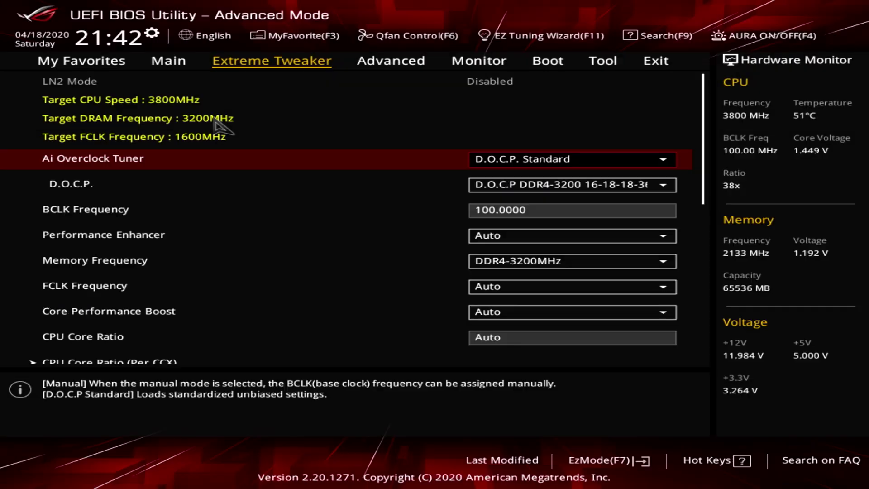
- Save the D.O.C.P. memory changes and reset the system
{"action": "key", "text": "Right"}
{"action": "key", "text": "Right"}
{"action": "key", "text": "Right"}
{"action": "key", "text": "Right"}
{"action": "key", "text": "Right"}
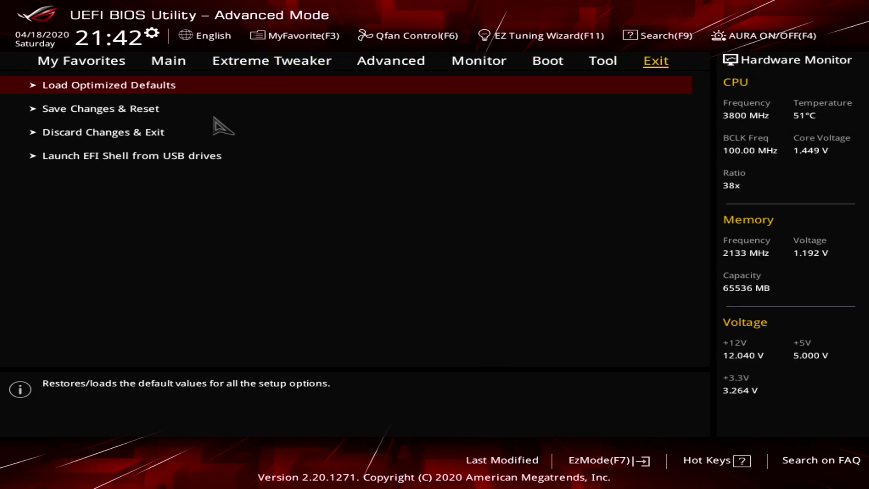
{"action": "key", "text": "Down"}
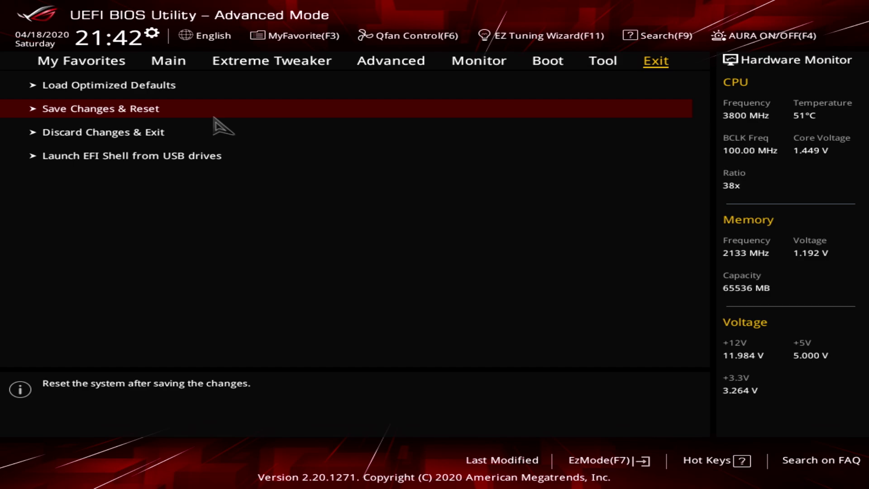
{"action": "key", "text": "Return"}
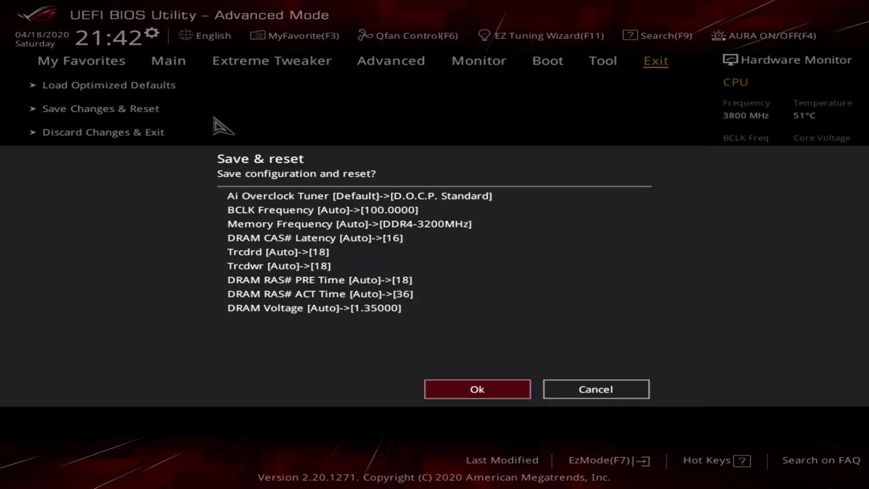
{"action": "key", "text": "Return"}
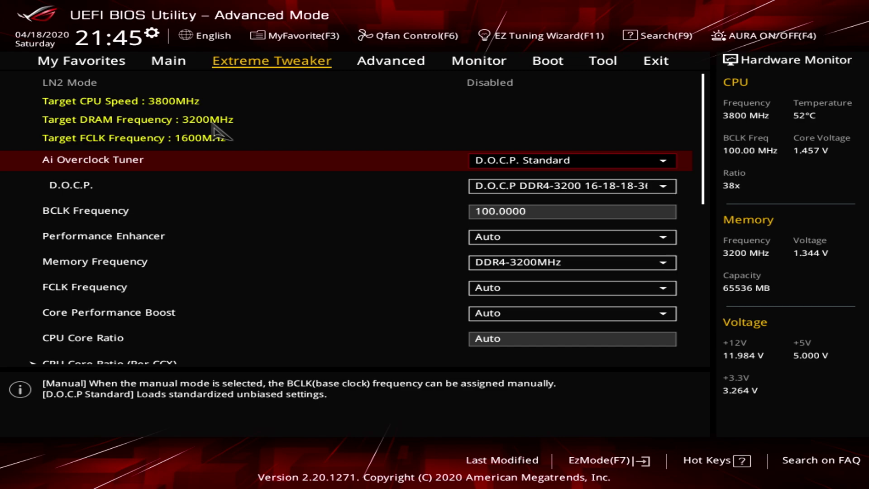
- Set the BCLK Frequency to 100 in the Extreme Tweaker settings
{"action": "key", "text": "Down"}
{"action": "key", "text": "Down"}
{"action": "key", "text": "Down"}
{"action": "key", "text": "Down"}
{"action": "key", "text": "Up"}
{"action": "key", "text": "Up"}
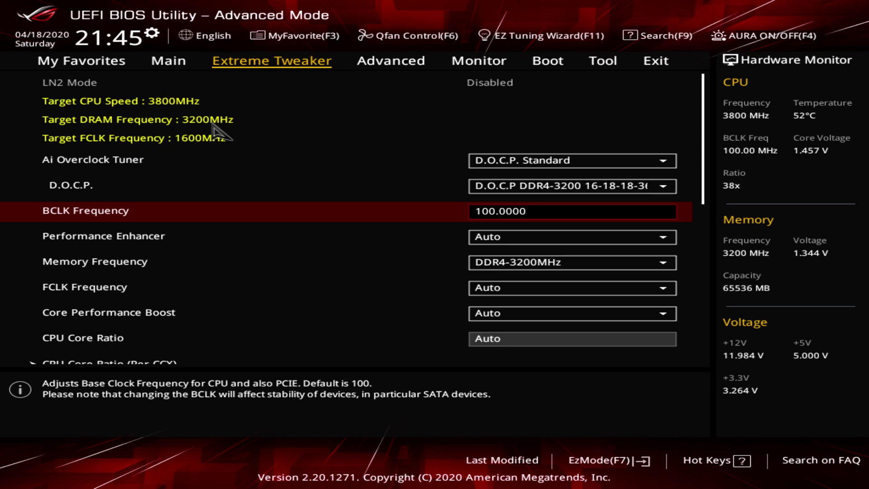
{"action": "type", "text": "100"}
{"action": "key", "text": "Return"}
- Set the CPU Core Ratio to 42
{"action": "key", "text": "Down"}
{"action": "key", "text": "Down"}
{"action": "key", "text": "Down"}
{"action": "key", "text": "Down"}
{"action": "key", "text": "Down"}
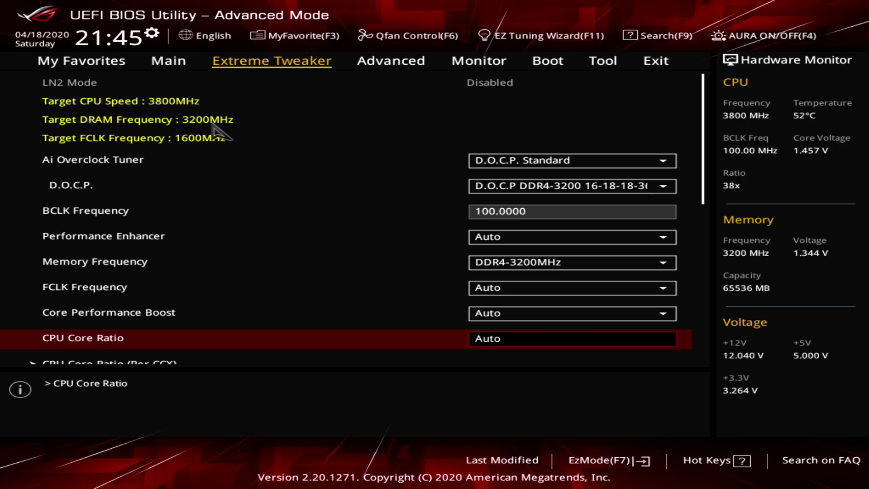
{"action": "type", "text": "42"}
{"action": "key", "text": "Return"}
- Open the External Digi+ Power Control settings within Extreme Tweaker
{"action": "key", "text": "Down"}
{"action": "key", "text": "Down"}
{"action": "key", "text": "Down"}
{"action": "key", "text": "Up"}
{"action": "key", "text": "Up"}
{"action": "key", "text": "Down"}
{"action": "key", "text": "Down"}
{"action": "key", "text": "Down"}
{"action": "key", "text": "Down"}
{"action": "key", "text": "Down"}
{"action": "key", "text": "Down"}
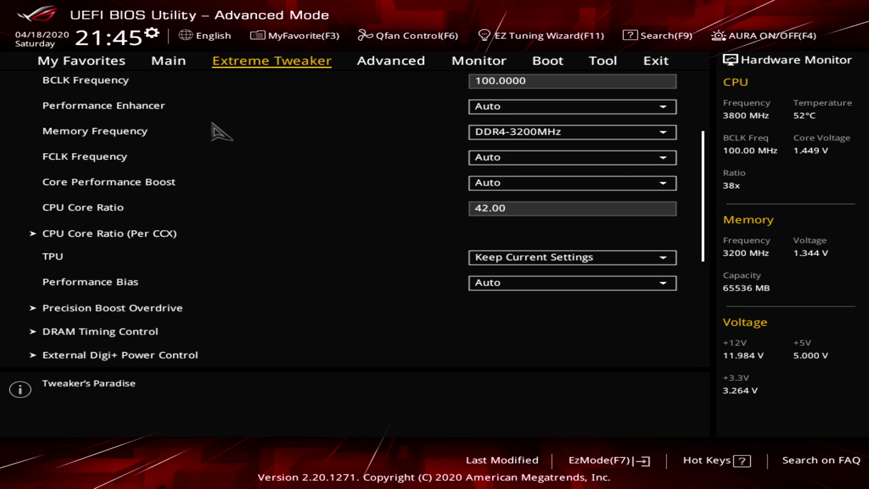
{"action": "key", "text": "Up"}
{"action": "key", "text": "Up"}
{"action": "key", "text": "Up"}
{"action": "key", "text": "Up"}
{"action": "key", "text": "Down"}
{"action": "key", "text": "Down"}
{"action": "key", "text": "Down"}
{"action": "key", "text": "Down"}
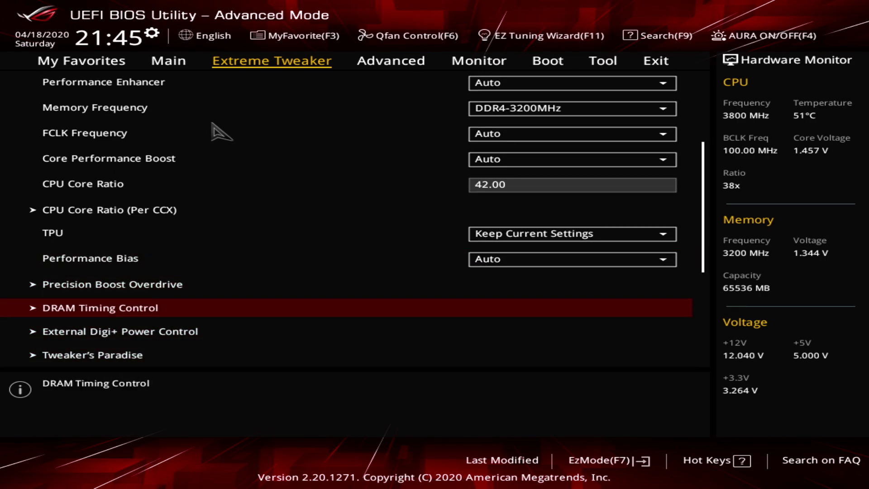
{"action": "key", "text": "Up"}
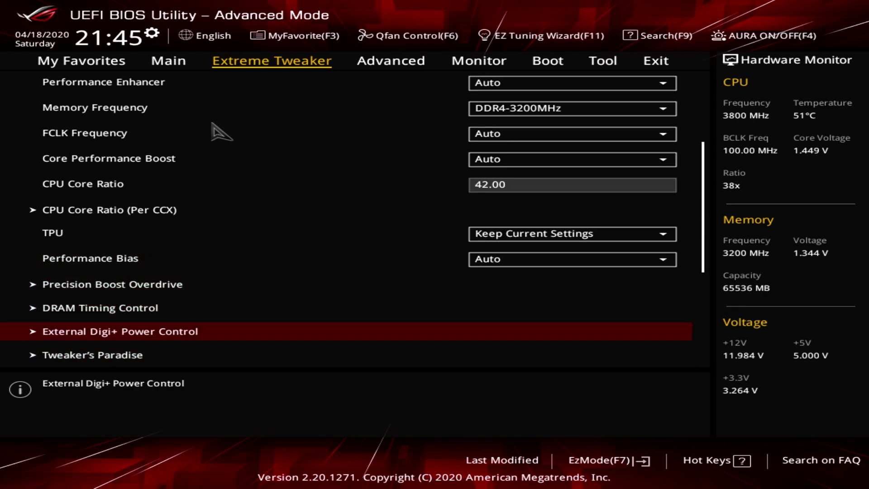
{"action": "key", "text": "Return"}
{"action": "key", "text": "Down"}
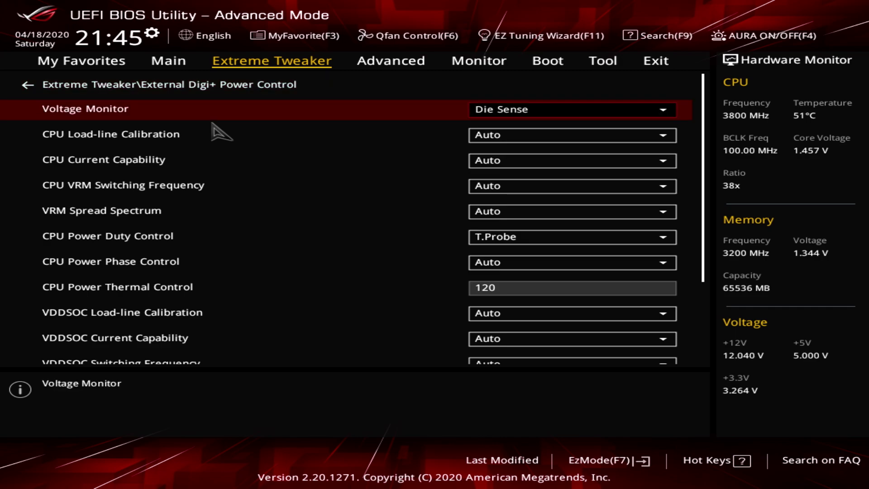
- Set CPU Load-line Calibration to Level 3
{"action": "key", "text": "Down"}
{"action": "key", "text": "Return"}
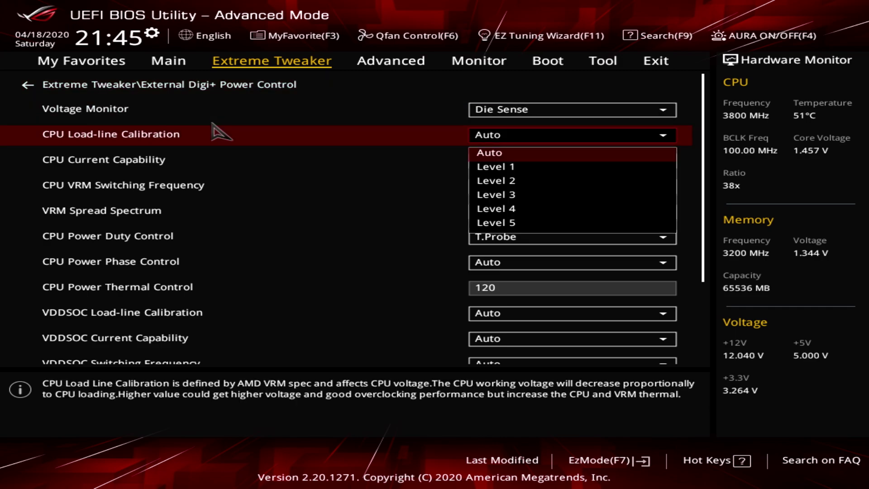
{"action": "key", "text": "Down"}
{"action": "key", "text": "Down"}
{"action": "key", "text": "Down"}
{"action": "key", "text": "Return"}
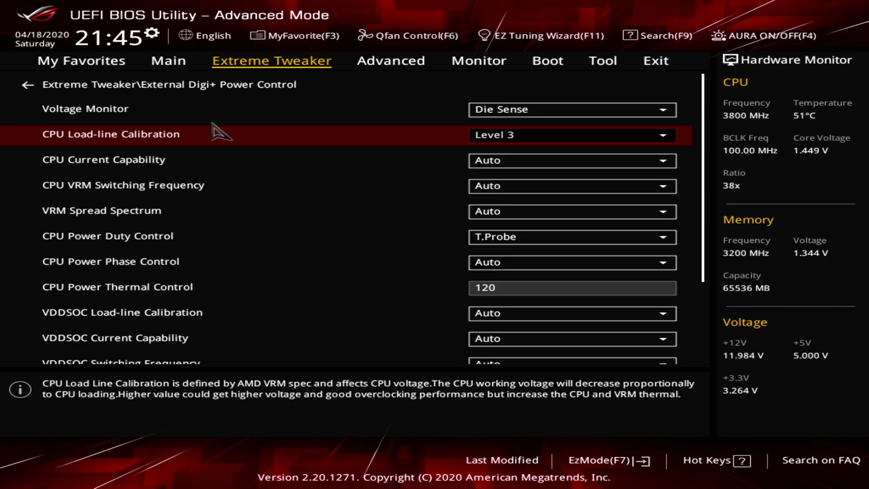
- Set CPU Current Capability to 120%
{"action": "key", "text": "Down"}
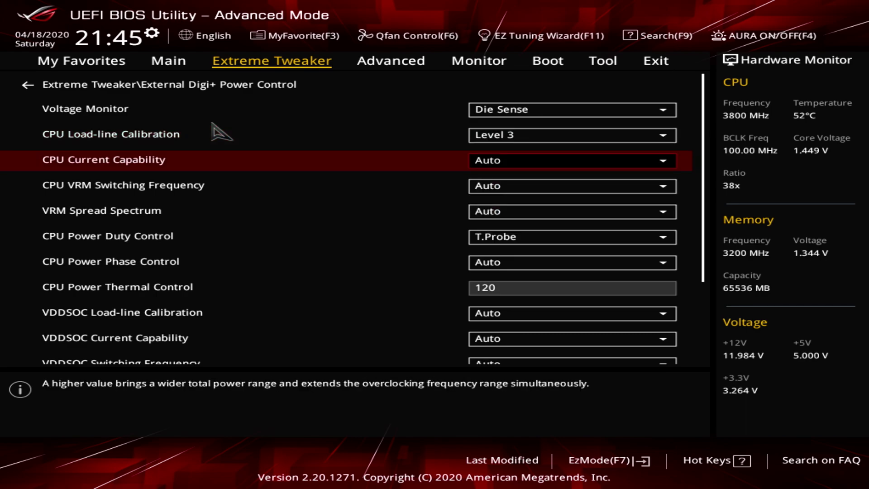
{"action": "key", "text": "Return"}
{"action": "key", "text": "Down"}
{"action": "key", "text": "Down"}
{"action": "key", "text": "Down"}
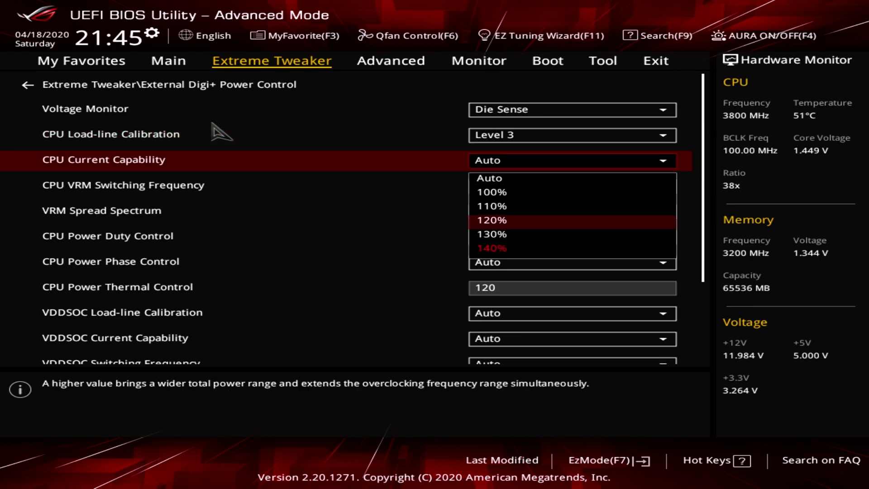
{"action": "key", "text": "Return"}
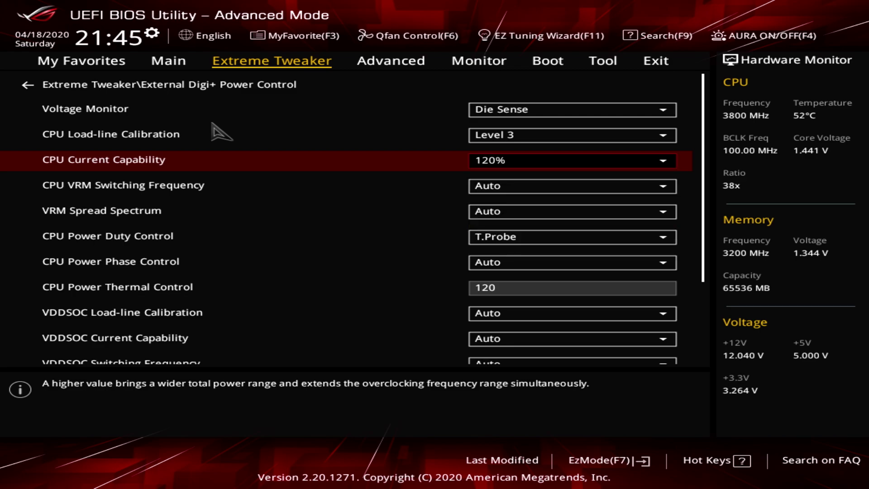
- Set CPU Power Phase Control to Extreme
{"action": "key", "text": "Down"}
{"action": "key", "text": "Down"}
{"action": "key", "text": "Down"}
{"action": "key", "text": "Down"}
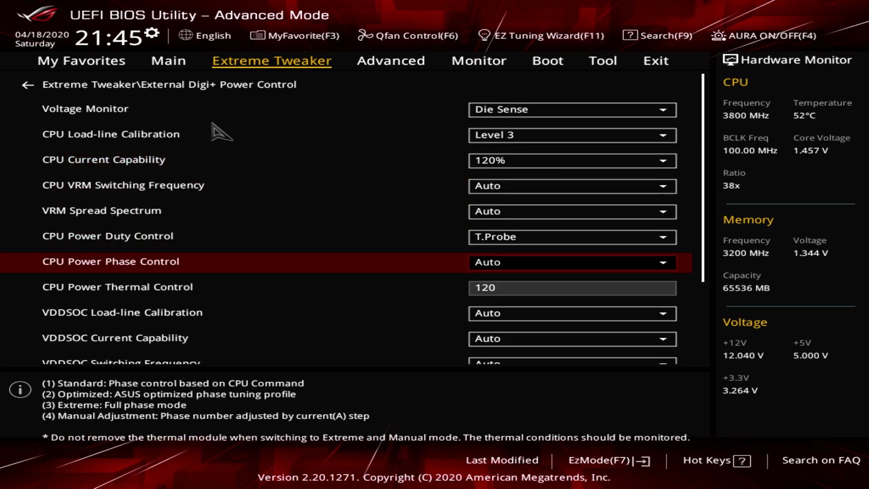
{"action": "key", "text": "Return"}
{"action": "key", "text": "Down"}
{"action": "key", "text": "Down"}
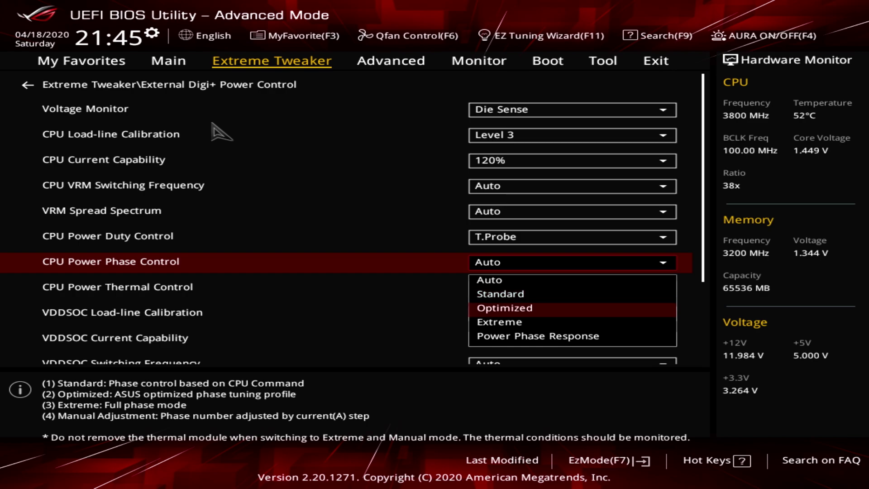
{"action": "key", "text": "Down"}
{"action": "key", "text": "Return"}
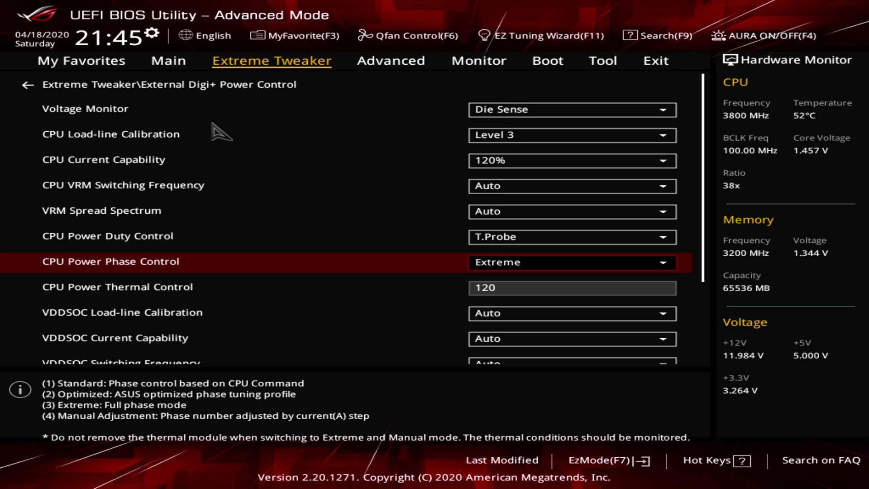
- Leave External Digi+ Power Control and return to the main Extreme Tweaker settings
{"action": "key", "text": "Up"}
{"action": "key", "text": "Up"}
{"action": "key", "text": "Up"}
{"action": "key", "text": "Up"}
{"action": "key", "text": "Up"}
{"action": "key", "text": "Up"}
{"action": "key", "text": "Up"}
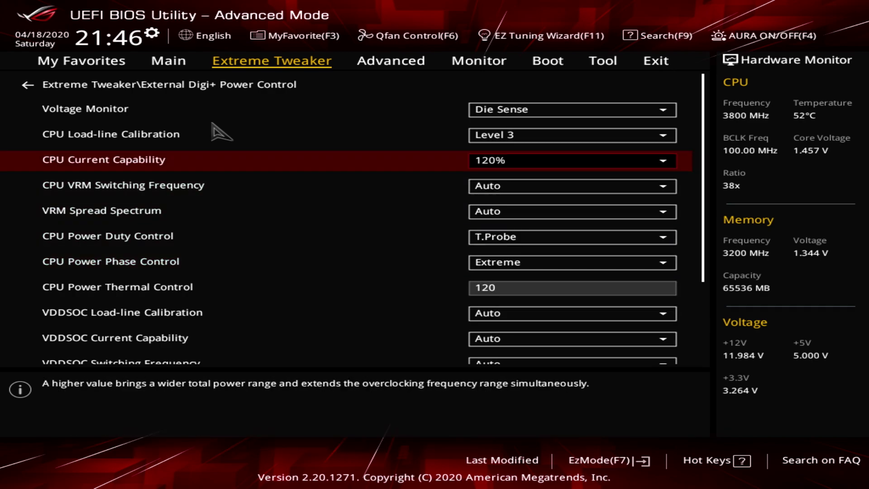
{"action": "key", "text": "Return"}
- Set the CPU Core Voltage mode to Manual
{"action": "key", "text": "Down"}
{"action": "key", "text": "Down"}
{"action": "key", "text": "Down"}
{"action": "key", "text": "Down"}
{"action": "key", "text": "Down"}
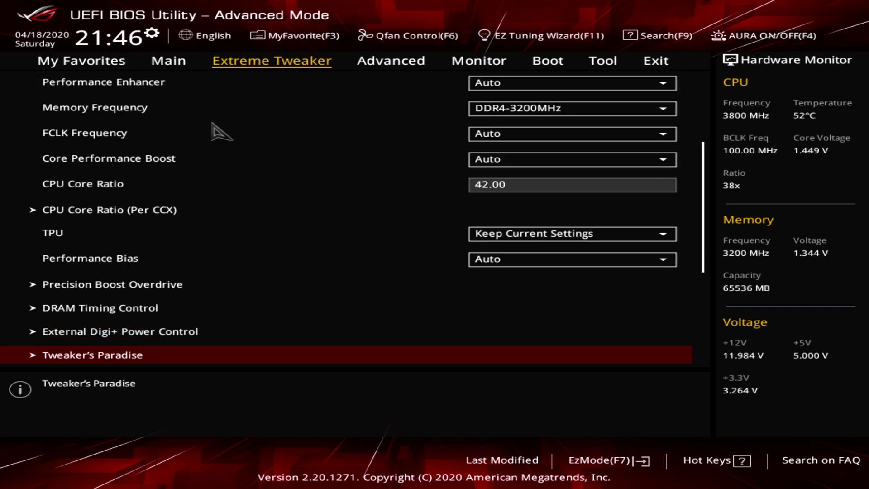
{"action": "key", "text": "Up"}
{"action": "key", "text": "Up"}
{"action": "key", "text": "Up"}
{"action": "key", "text": "Down"}
{"action": "key", "text": "Down"}
{"action": "key", "text": "Down"}
{"action": "key", "text": "Down"}
{"action": "key", "text": "Up"}
{"action": "key", "text": "Up"}
{"action": "key", "text": "Up"}
{"action": "key", "text": "Up"}
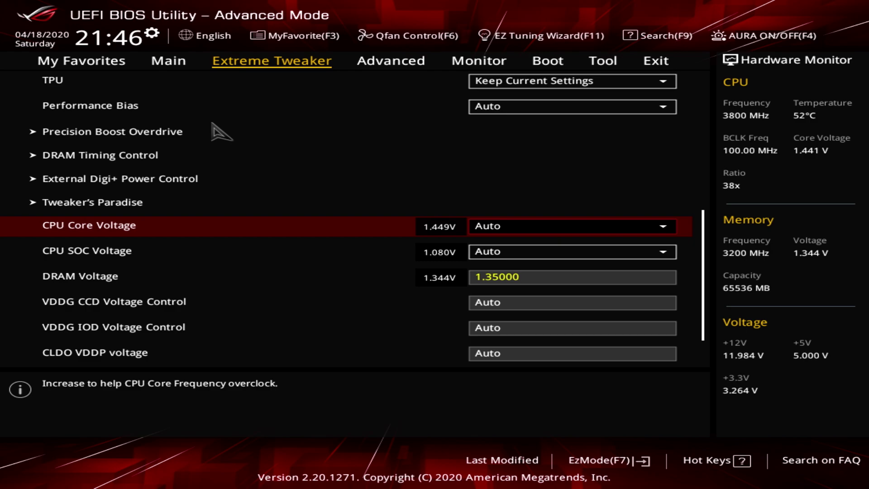
{"action": "key", "text": "Return"}
{"action": "key", "text": "Down"}
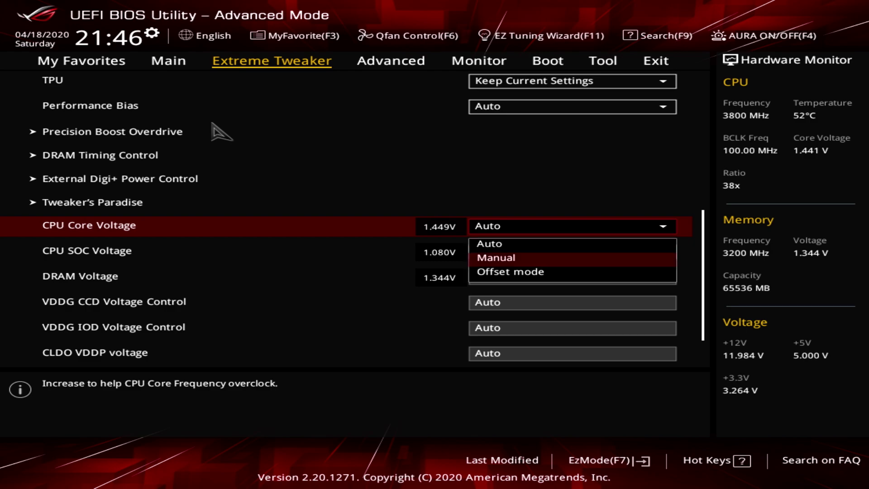
{"action": "key", "text": "Return"}
{"action": "key", "text": "Right"}
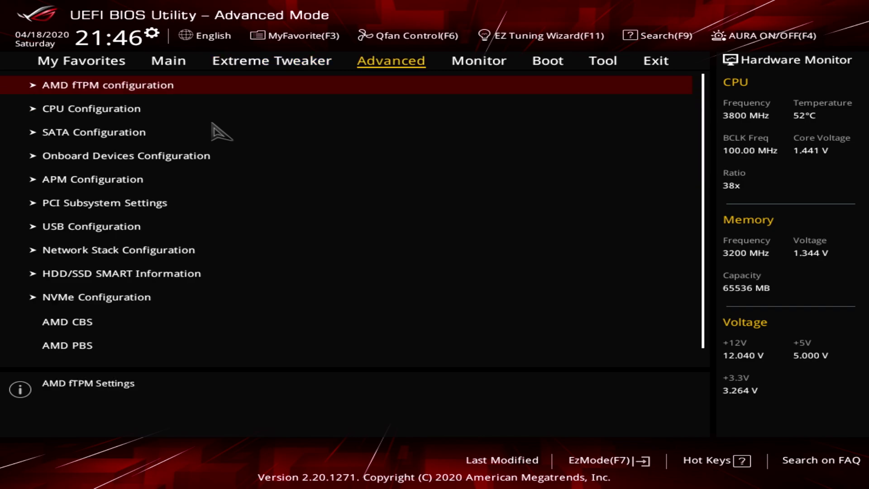
{"action": "key", "text": "Left"}
- Set the CPU Core Voltage Override to 1.26875
{"action": "key", "text": "Down"}
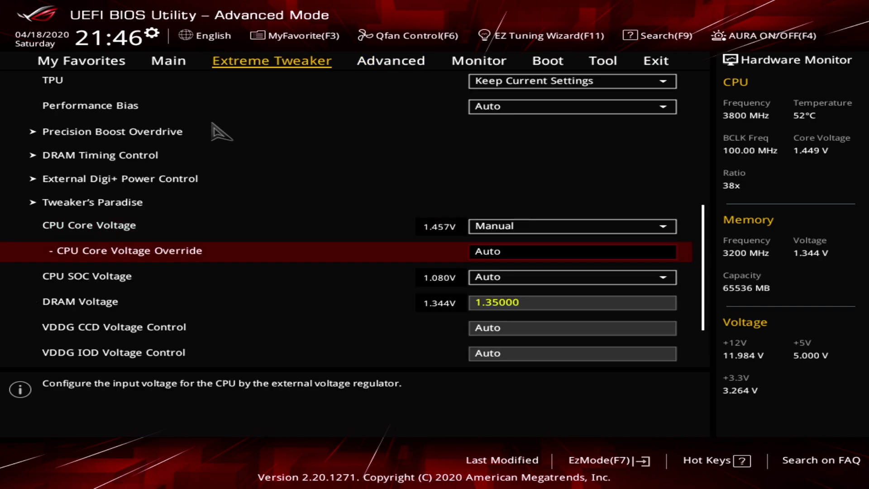
{"action": "type", "text": "1.26875"}
{"action": "key", "text": "Down"}
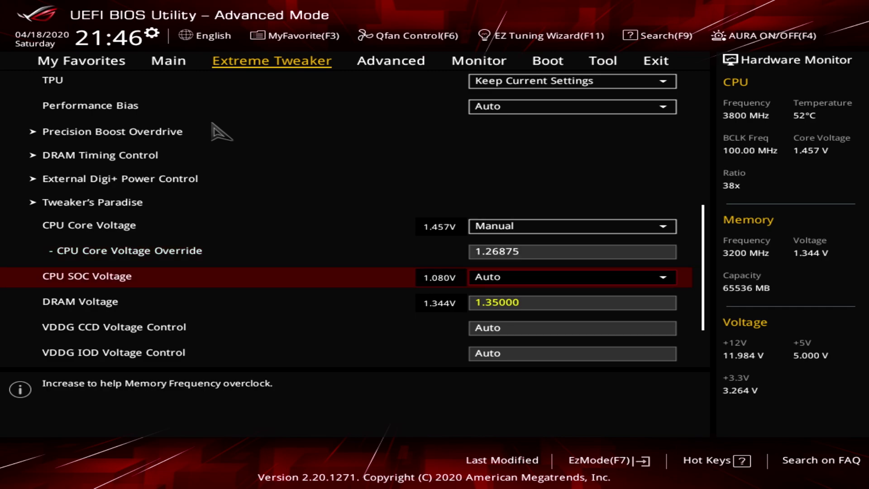
- Set CPU SOC Voltage to Manual with a VDDSOC Voltage Override of 1.10
{"action": "key", "text": "Return"}
{"action": "key", "text": "Down"}
{"action": "key", "text": "Return"}
{"action": "key", "text": "Down"}
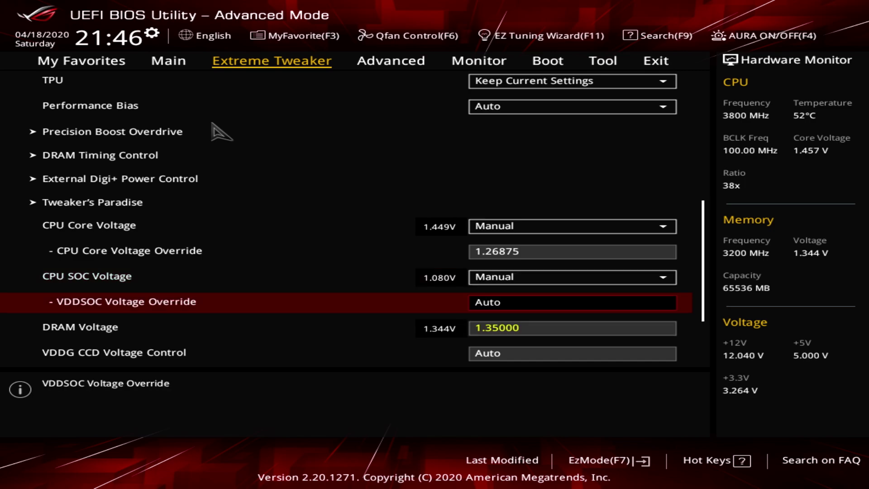
{"action": "type", "text": "1.10"}
{"action": "key", "text": "Down"}
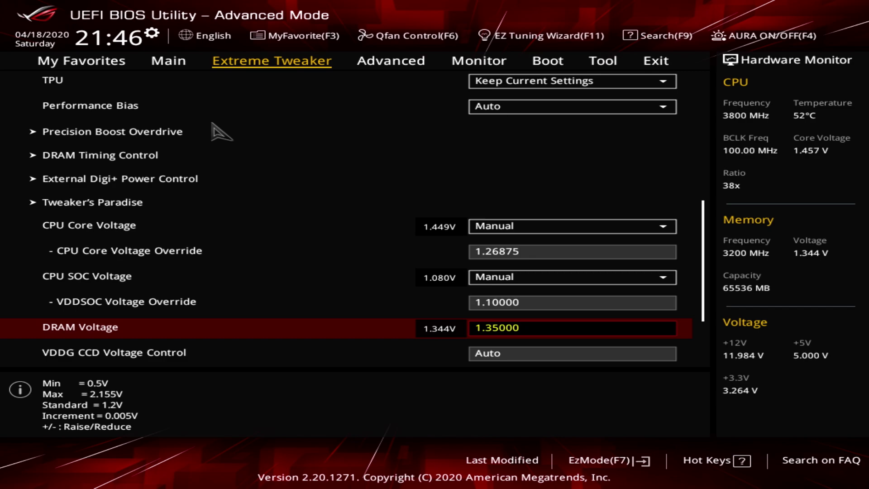
- Enter 1.35000 as the DRAM Voltage and 1.050 for VDDG CCD Voltage Control
{"action": "type", "text": "1.35000"}
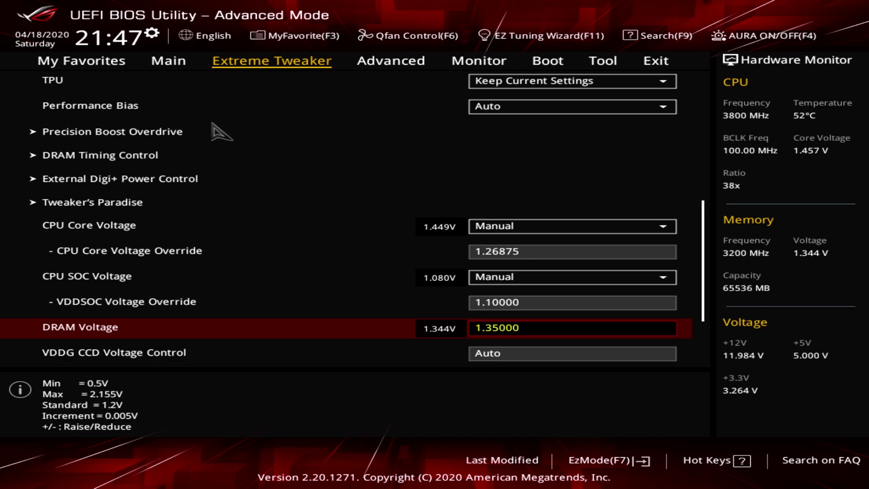
{"action": "key", "text": "Down"}
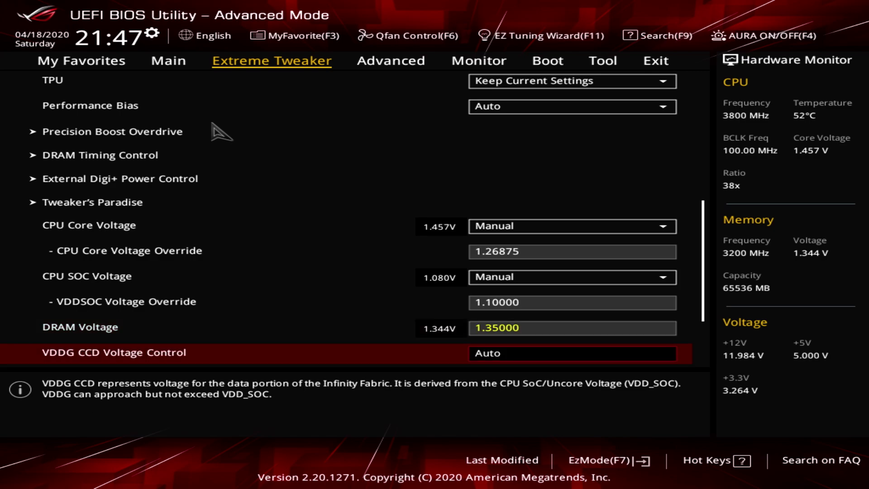
{"action": "type", "text": "1.050"}
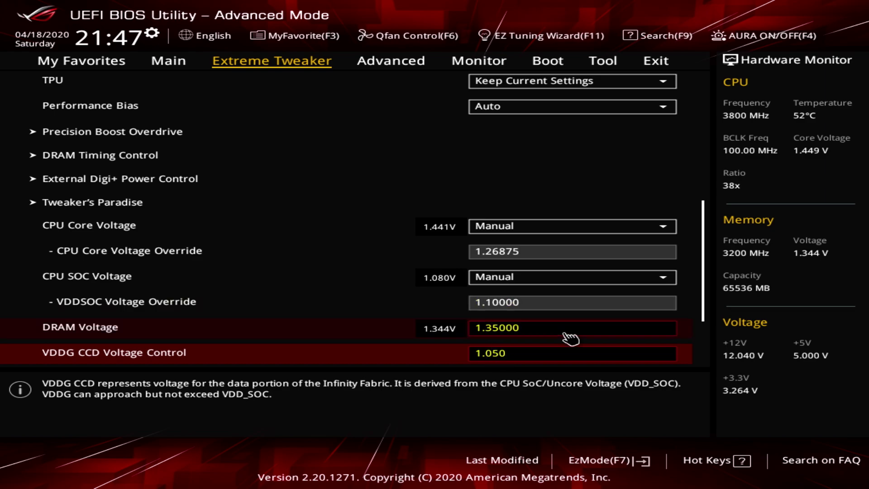
{"action": "key", "text": "Down"}
- Review the voltage entries from the CPU Core Voltage Override down to the 1.8V PLL Voltage
{"action": "key", "text": "Down"}
{"action": "key", "text": "Down"}
{"action": "key", "text": "Down"}
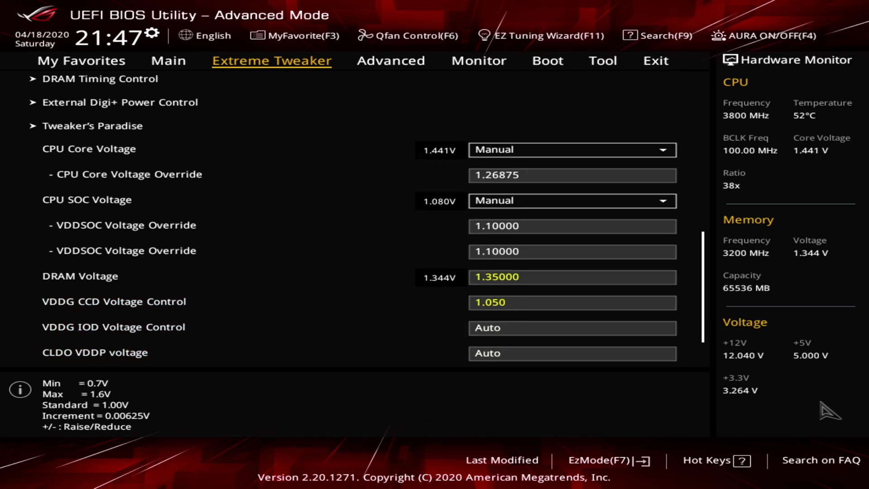
{"action": "key", "text": "Up"}
{"action": "key", "text": "Up"}
{"action": "key", "text": "Up"}
{"action": "key", "text": "Up"}
{"action": "key", "text": "Up"}
{"action": "key", "text": "Up"}
{"action": "key", "text": "Up"}
{"action": "key", "text": "Up"}
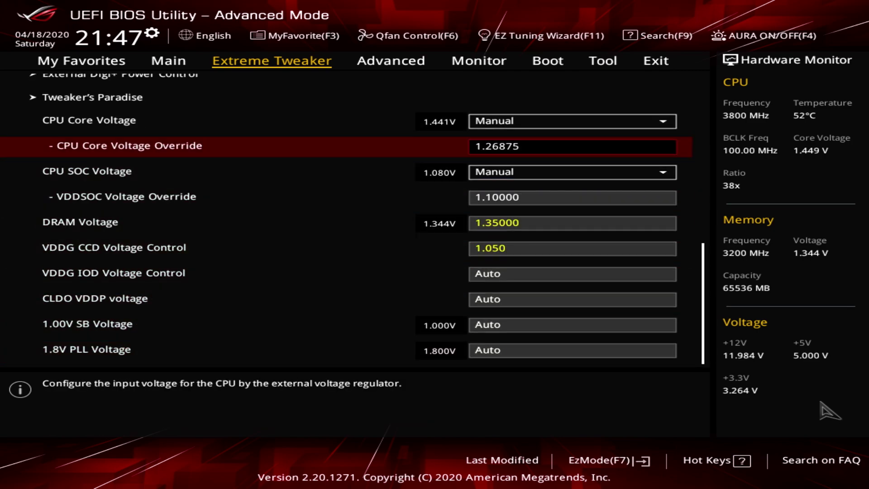
- Search the BIOS settings for "sense" and set Sense MI Skew to Enabled
{"action": "key", "text": "F9"}
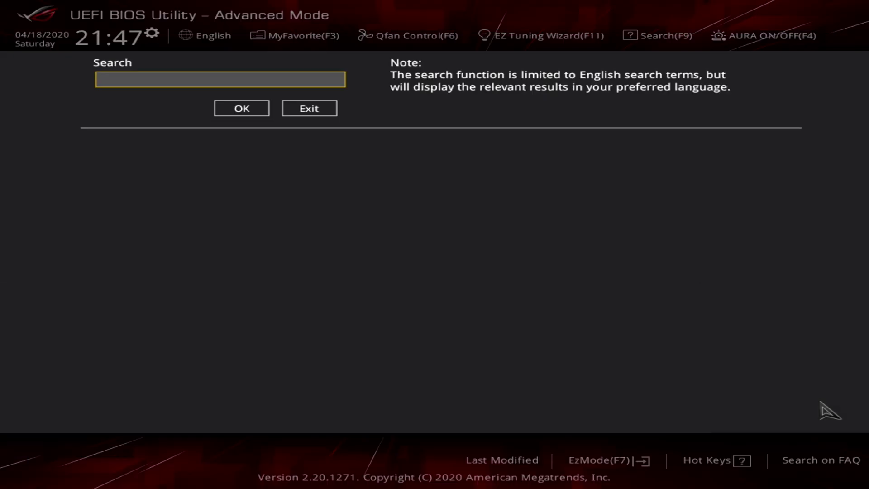
{"action": "type", "text": "sem"}
{"action": "key", "text": "BackSpace"}
{"action": "type", "text": "nse"}
{"action": "key", "text": "Return"}
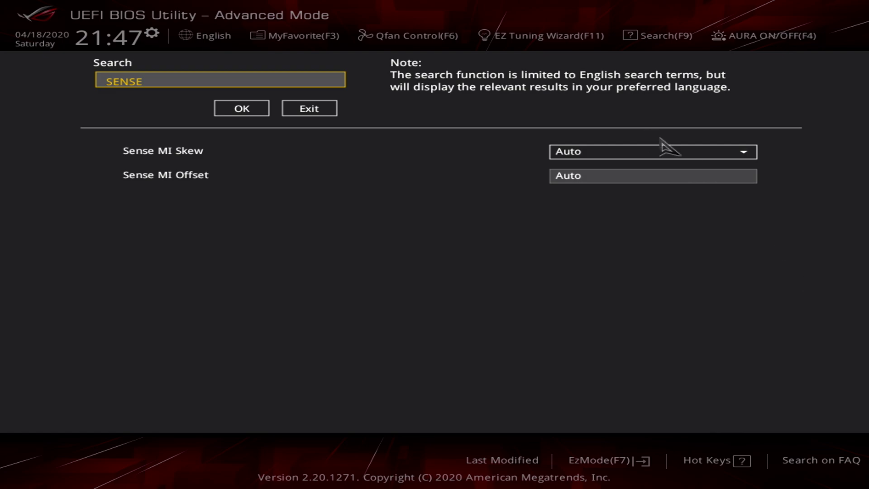
{"action": "left_click", "coordinate": [687, 165]}
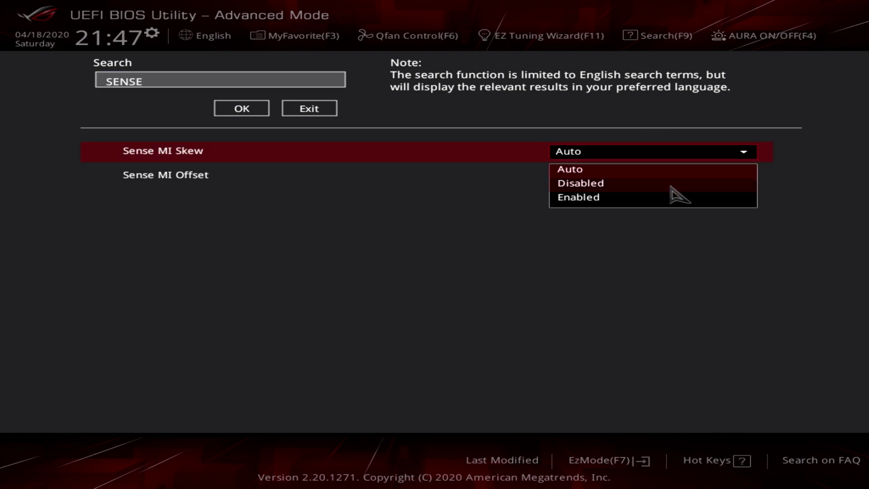
{"action": "left_click", "coordinate": [673, 201]}
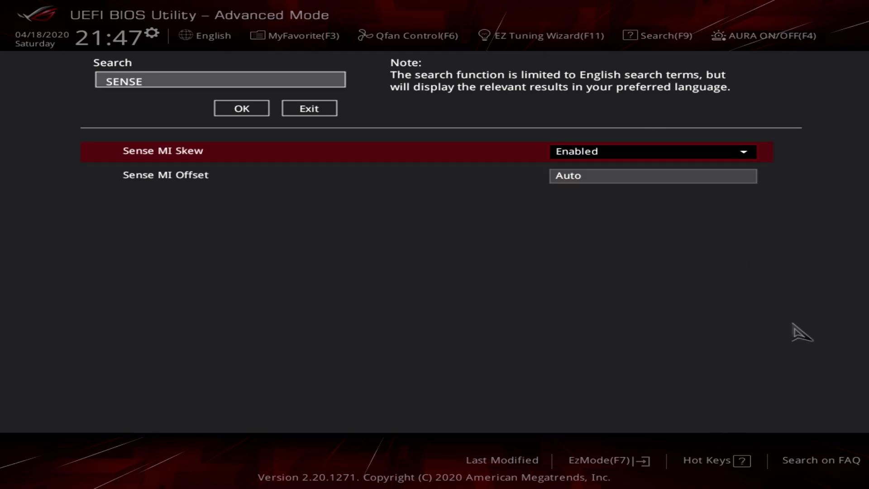
{"action": "key", "text": "Escape"}
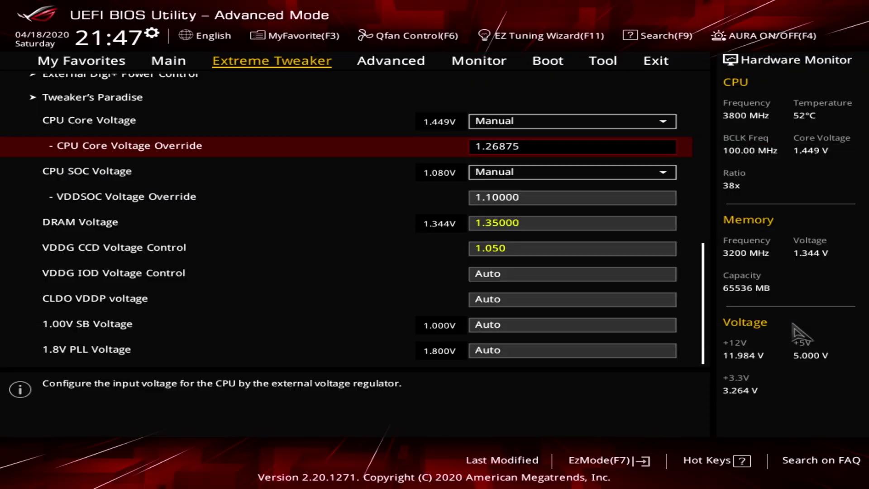
- Save the BIOS changes and reset the computer
{"action": "key", "text": "Right"}
{"action": "key", "text": "Right"}
{"action": "key", "text": "Right"}
{"action": "key", "text": "Right"}
{"action": "key", "text": "Right"}
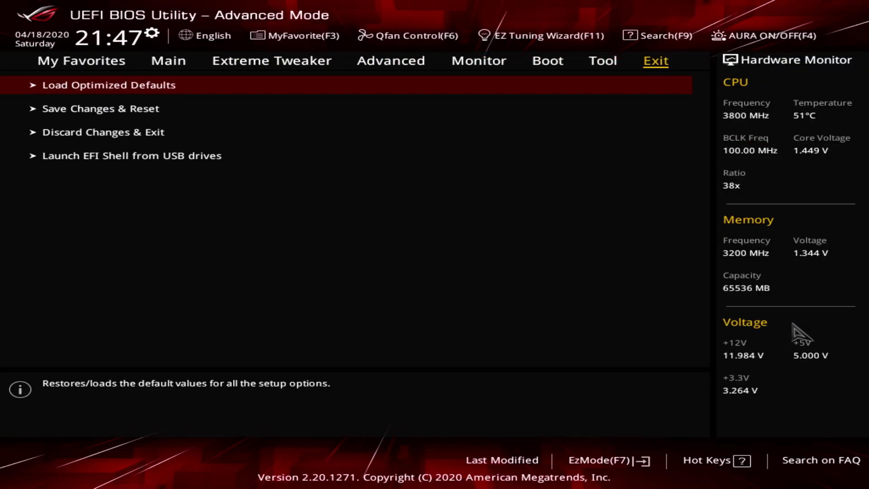
{"action": "key", "text": "Down"}
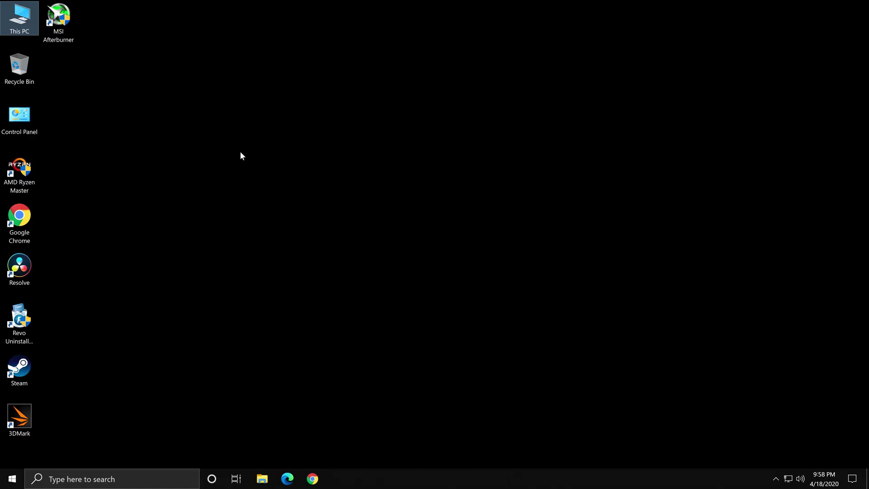
- Run HWiNFO64 in sensors-only mode and examine the idle core clocks, memory timings, CPU temperatures and voltages
{"action": "left_click", "coordinate": [65, 483]}
{"action": "left_click", "coordinate": [294, 233]}
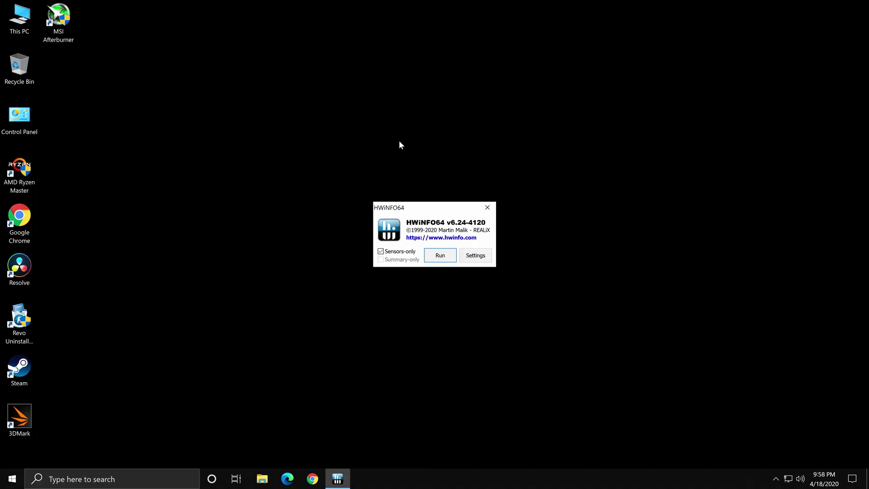
{"action": "left_click", "coordinate": [448, 255]}
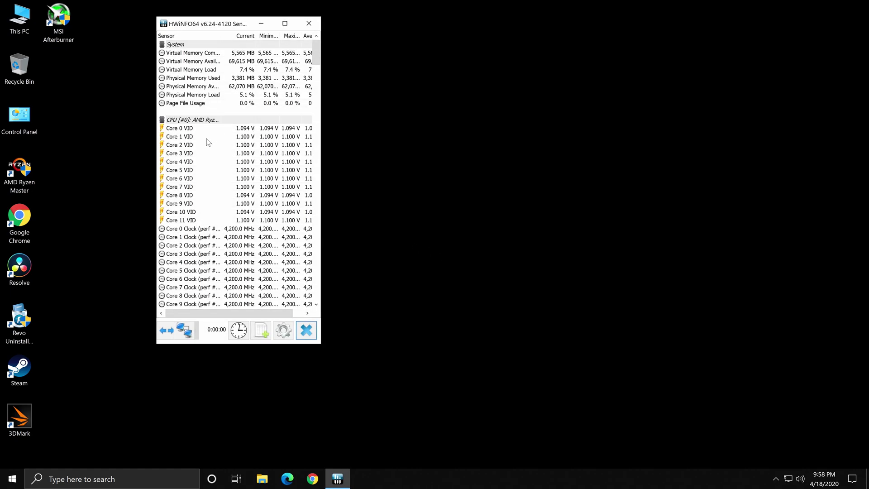
{"action": "scroll", "coordinate": [254, 138], "scroll_direction": "down", "scroll_amount": 3}
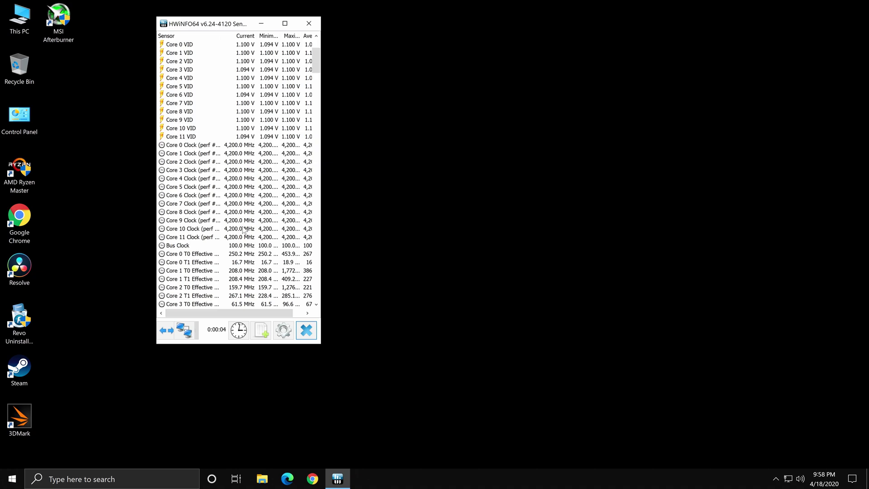
{"action": "scroll", "coordinate": [244, 229], "scroll_direction": "down", "scroll_amount": 20}
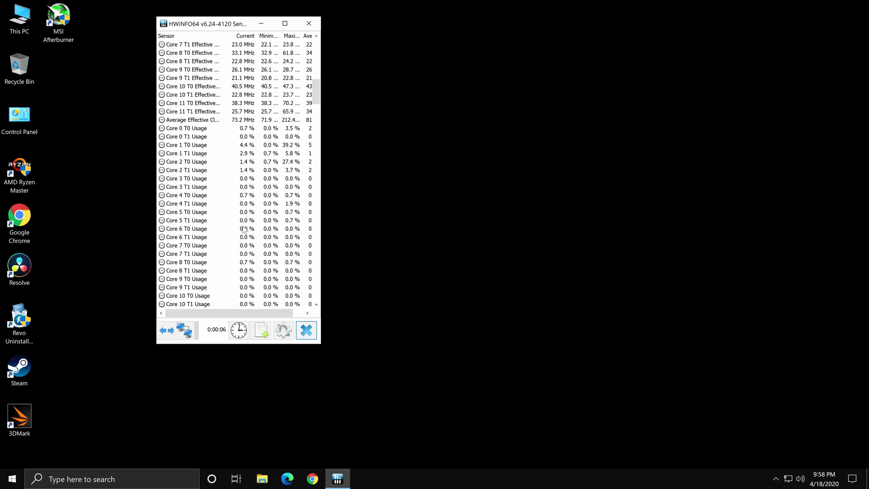
{"action": "scroll", "coordinate": [243, 230], "scroll_direction": "down", "scroll_amount": 18}
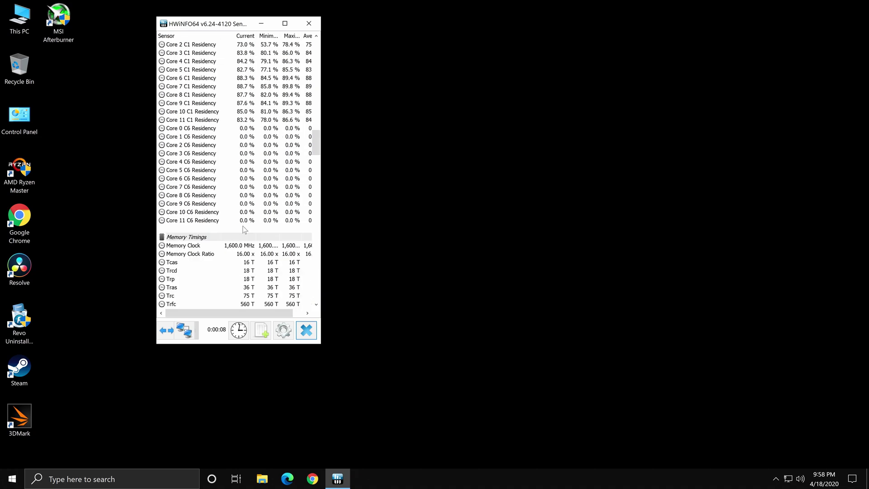
{"action": "scroll", "coordinate": [244, 230], "scroll_direction": "down", "scroll_amount": 2}
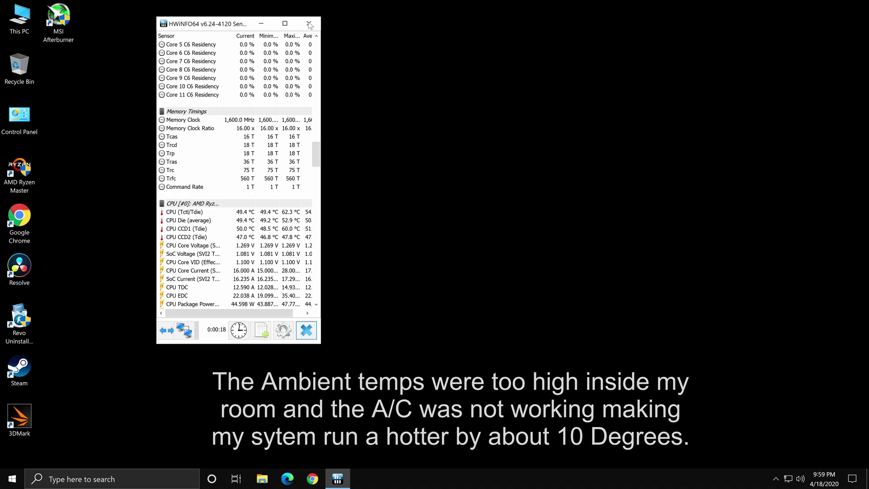
- Switch to Cinebench R20 and run the CPU render test
{"action": "left_click", "coordinate": [163, 479]}
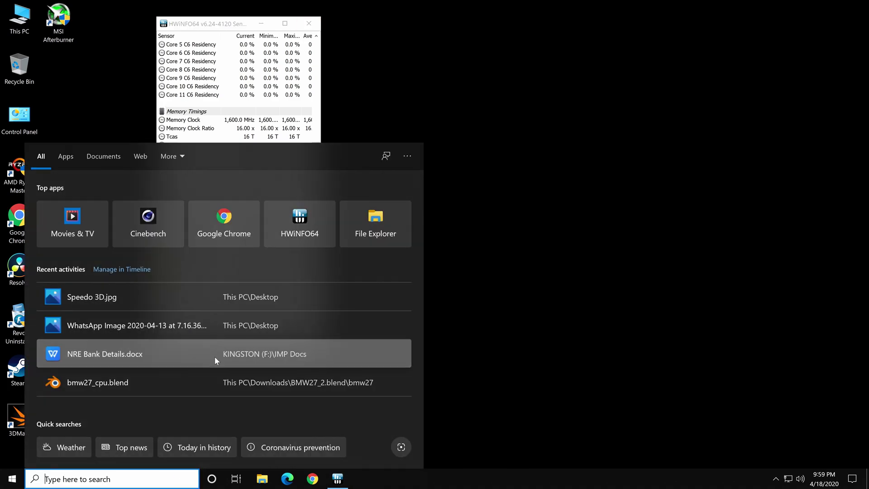
{"action": "left_click", "coordinate": [149, 223]}
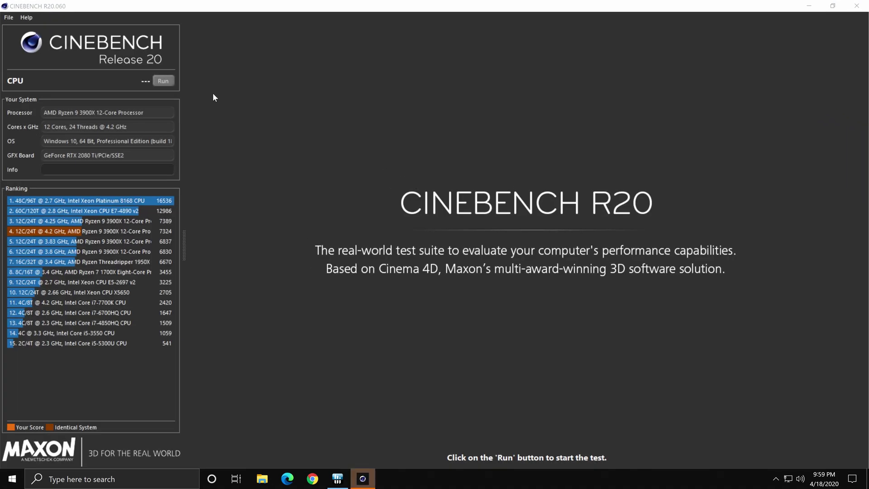
{"action": "left_click", "coordinate": [163, 81]}
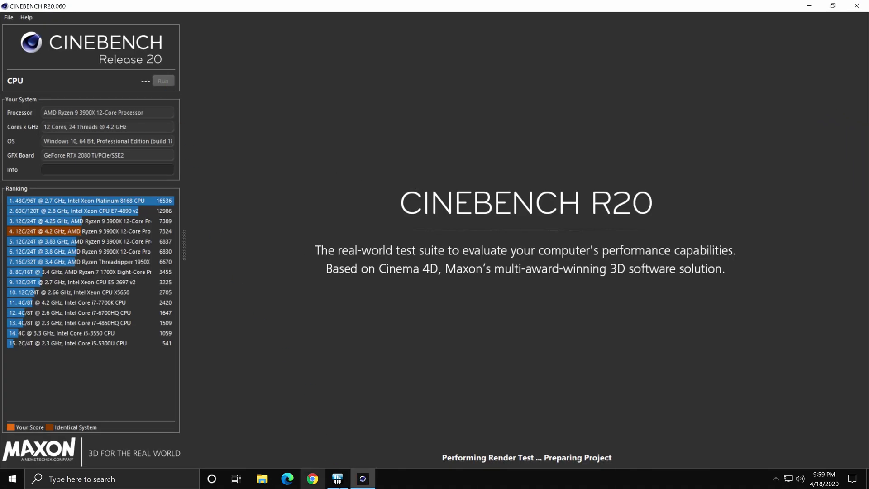
- Examine the CPU temperatures, effective clocks, core clocks and VIDs in HWiNFO64 during the render, and close Cinebench and HWiNFO64
{"action": "mouse_move", "coordinate": [345, 486]}
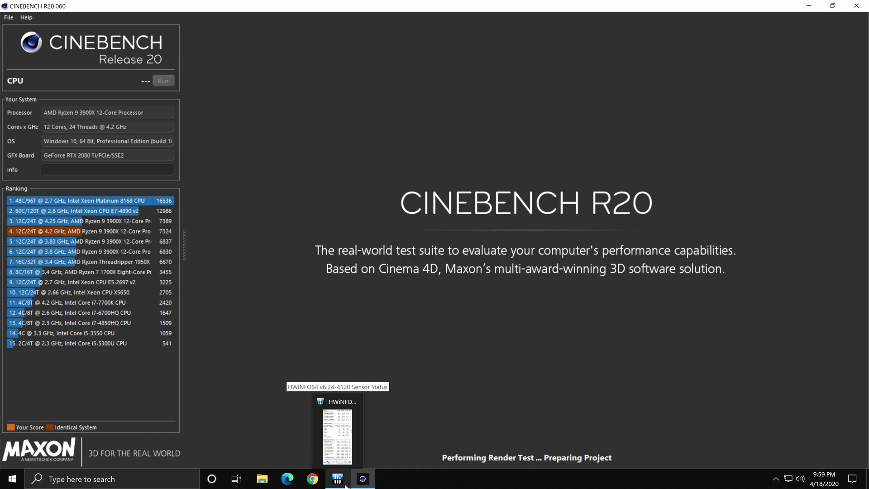
{"action": "left_click", "coordinate": [345, 485]}
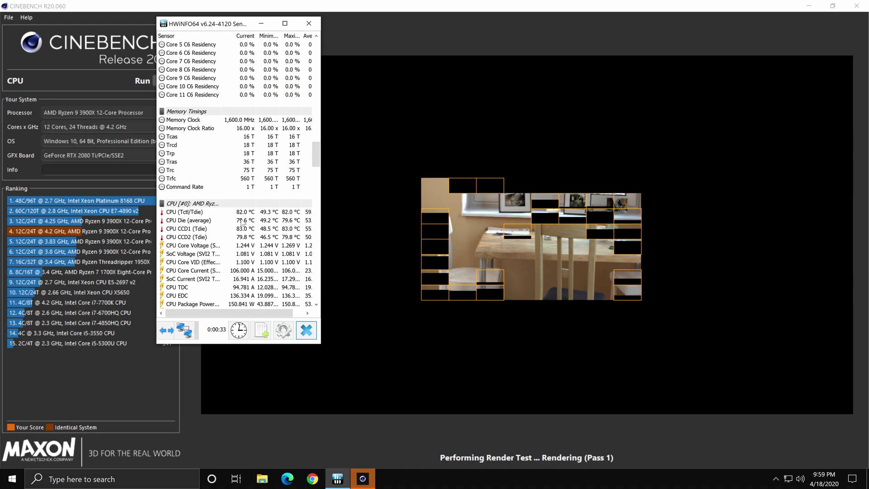
{"action": "scroll", "coordinate": [242, 222], "scroll_direction": "up", "scroll_amount": 7}
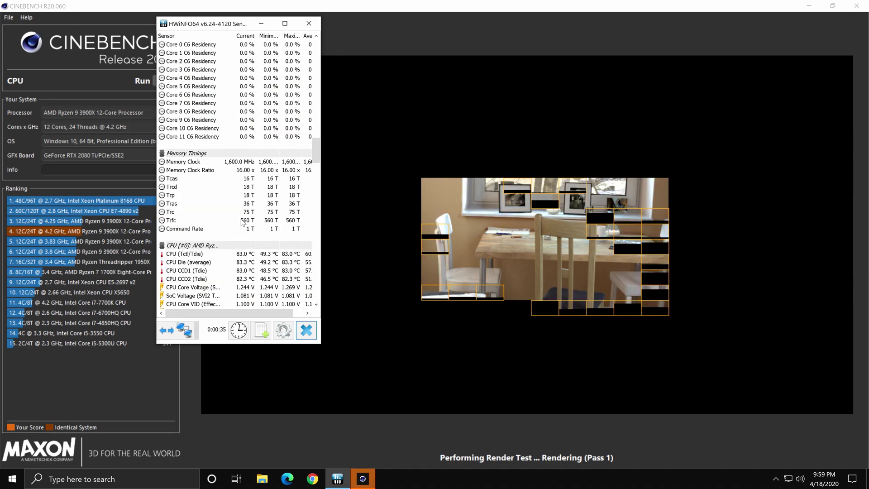
{"action": "scroll", "coordinate": [242, 222], "scroll_direction": "up", "scroll_amount": 19}
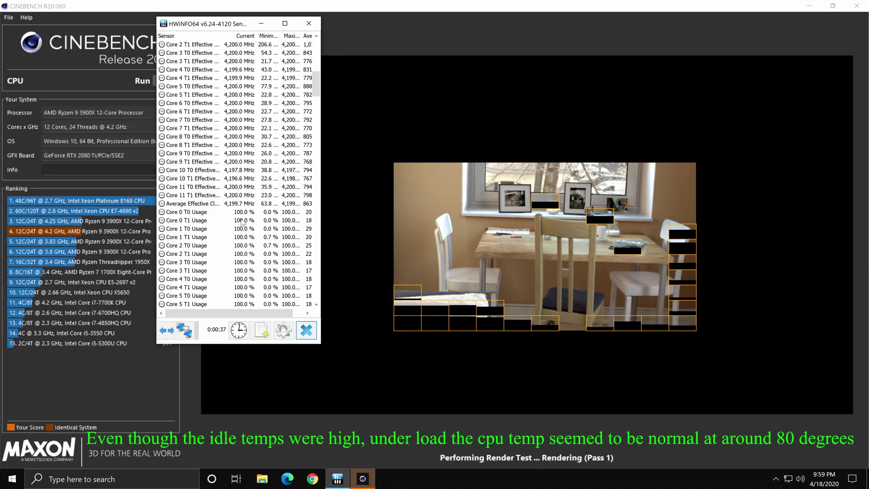
{"action": "scroll", "coordinate": [234, 172], "scroll_direction": "up", "scroll_amount": 8}
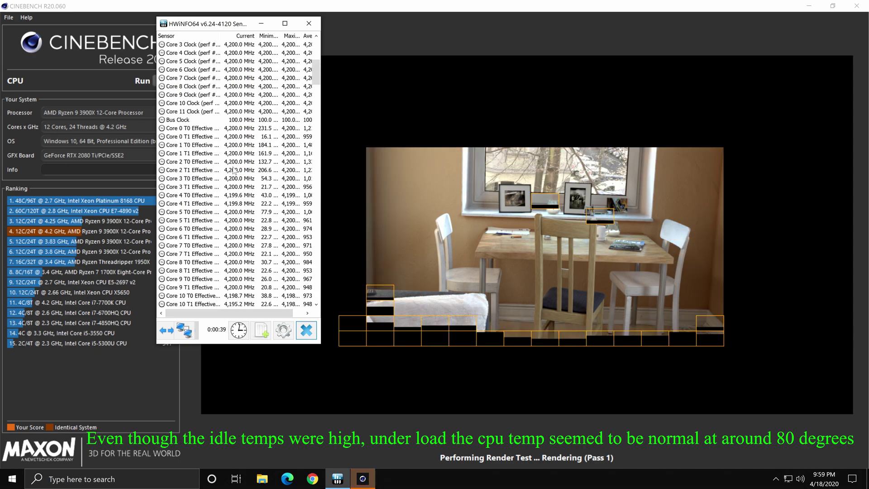
{"action": "scroll", "coordinate": [234, 171], "scroll_direction": "up", "scroll_amount": 3}
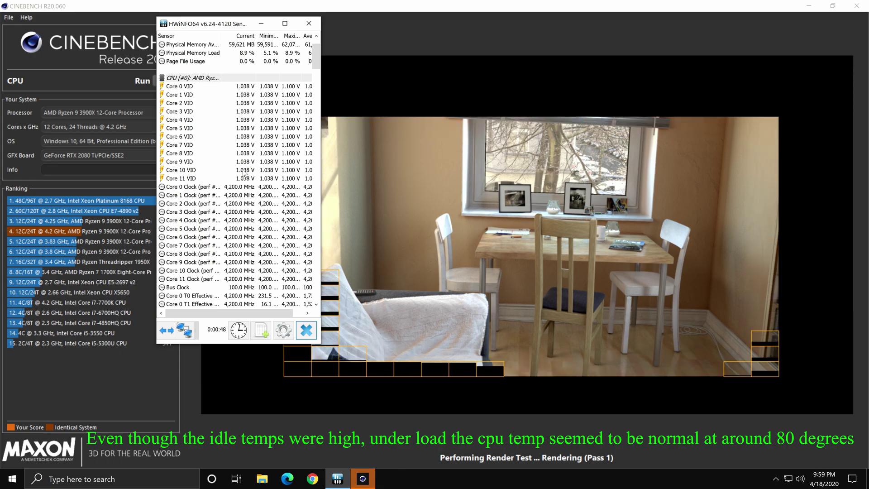
{"action": "scroll", "coordinate": [243, 172], "scroll_direction": "down", "scroll_amount": 2}
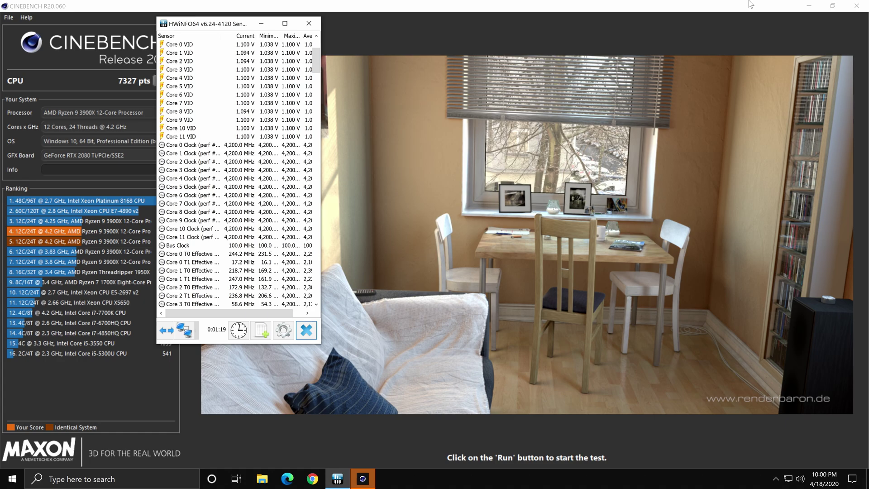
{"action": "left_click", "coordinate": [855, 8]}
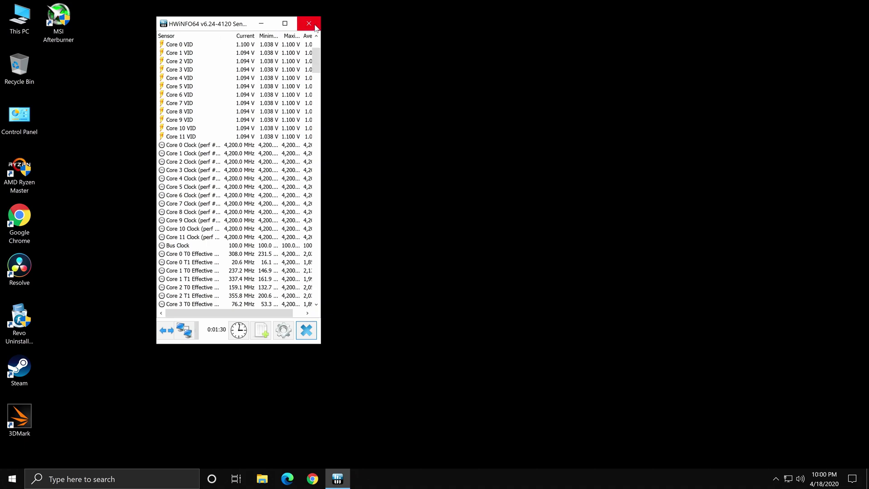
{"action": "left_click", "coordinate": [316, 27]}
- Launch OCCT5.5.6 from the Downloads folder and close the File Explorer window
{"action": "double_click", "coordinate": [14, 18]}
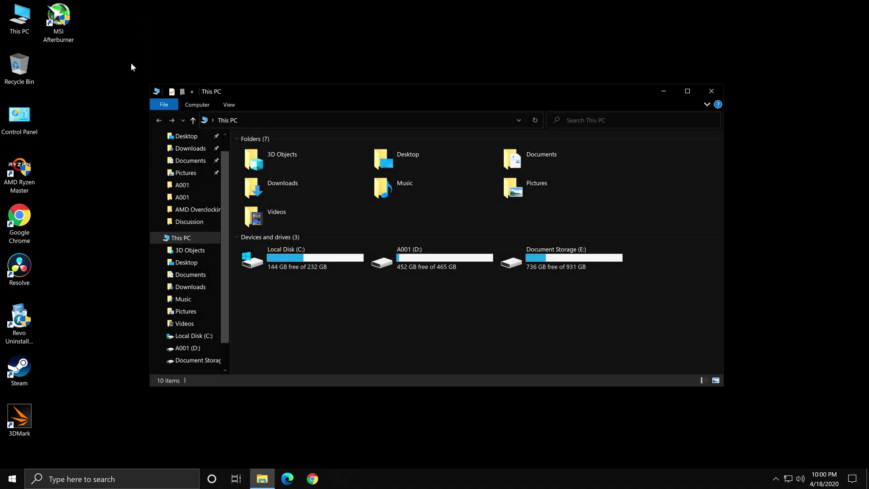
{"action": "double_click", "coordinate": [273, 185]}
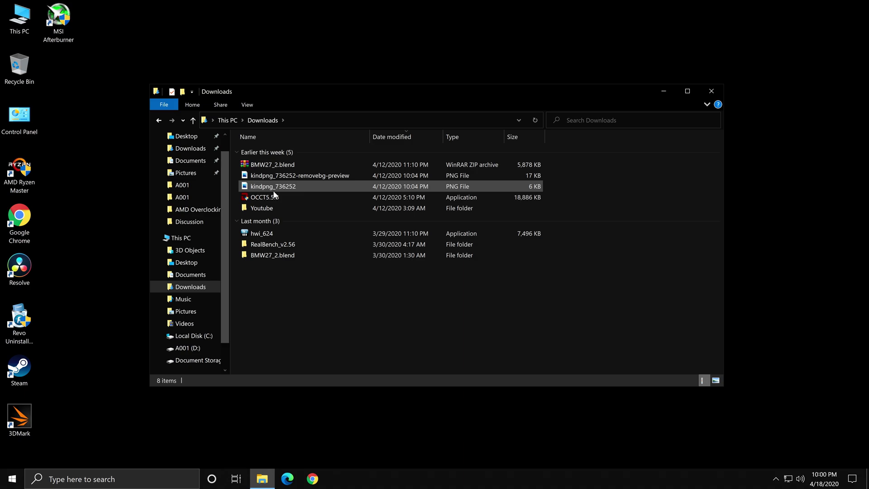
{"action": "left_click", "coordinate": [269, 200]}
{"action": "left_click", "coordinate": [273, 200]}
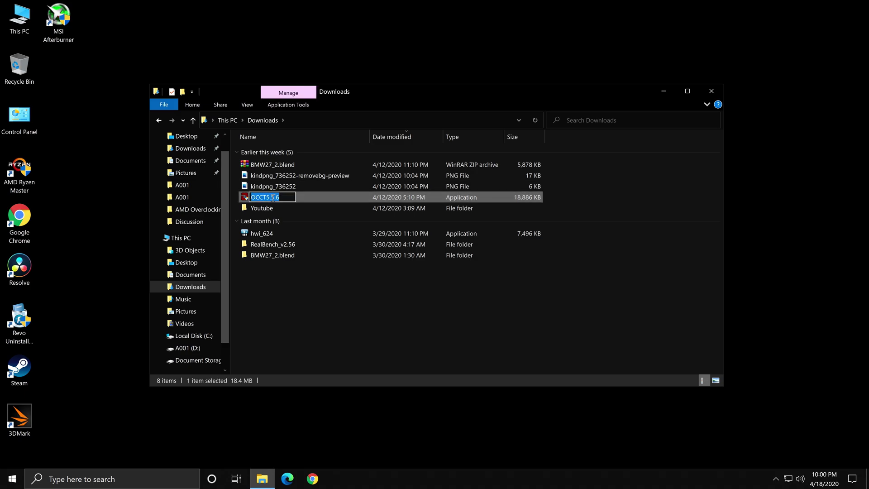
{"action": "left_click", "coordinate": [316, 198]}
{"action": "key", "text": "F2"}
{"action": "double_click", "coordinate": [536, 198]}
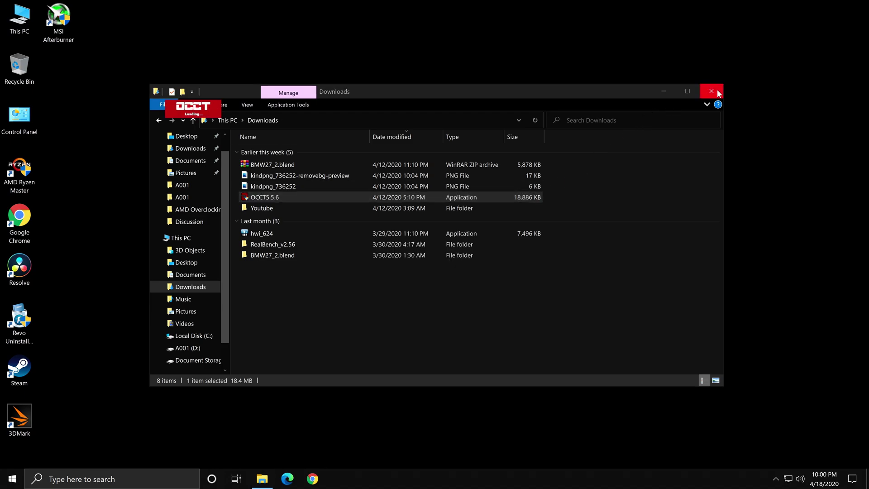
{"action": "left_click", "coordinate": [717, 93]}
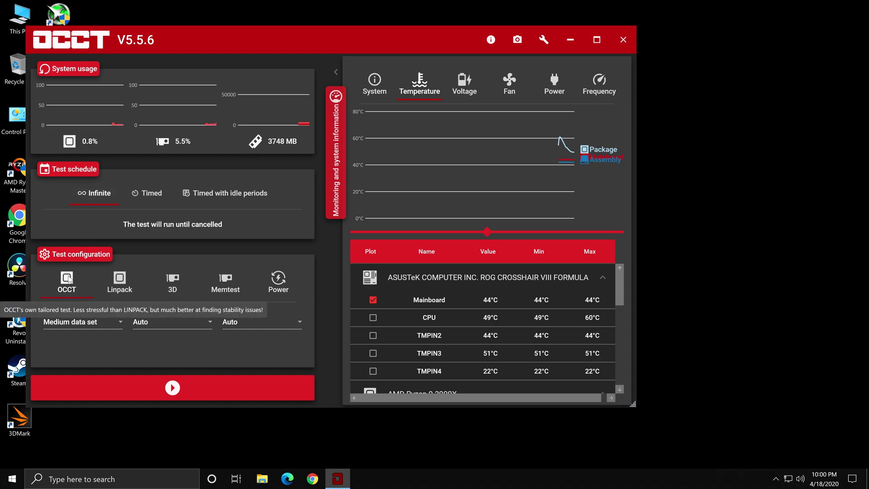
- Start the OCCT stability test on the Infinite schedule with the Medium data set mode
{"action": "left_click", "coordinate": [76, 326]}
{"action": "left_click", "coordinate": [77, 325]}
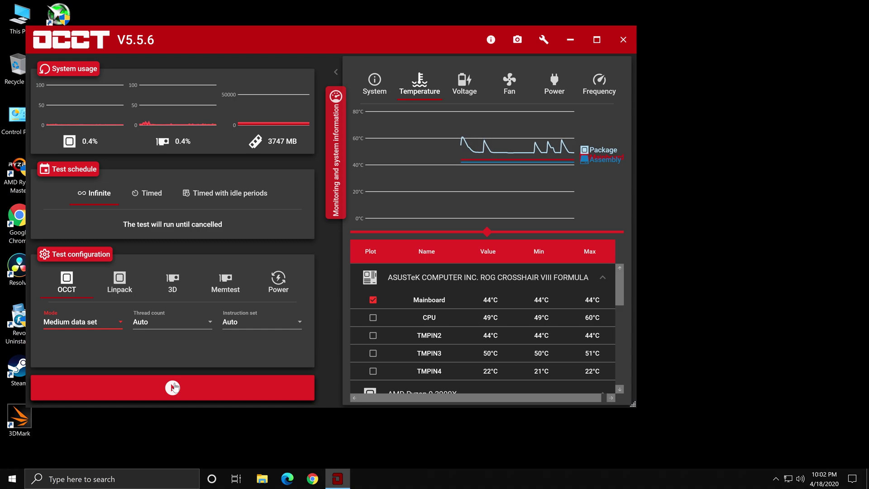
{"action": "left_click", "coordinate": [172, 387]}
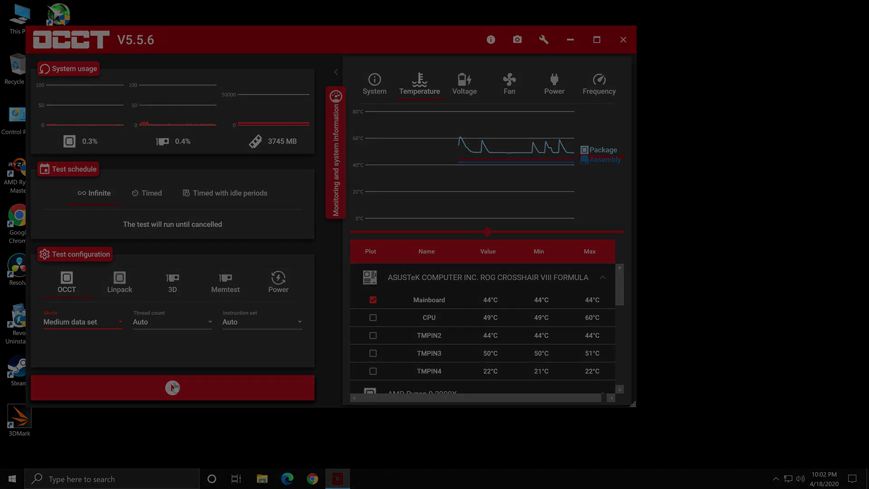